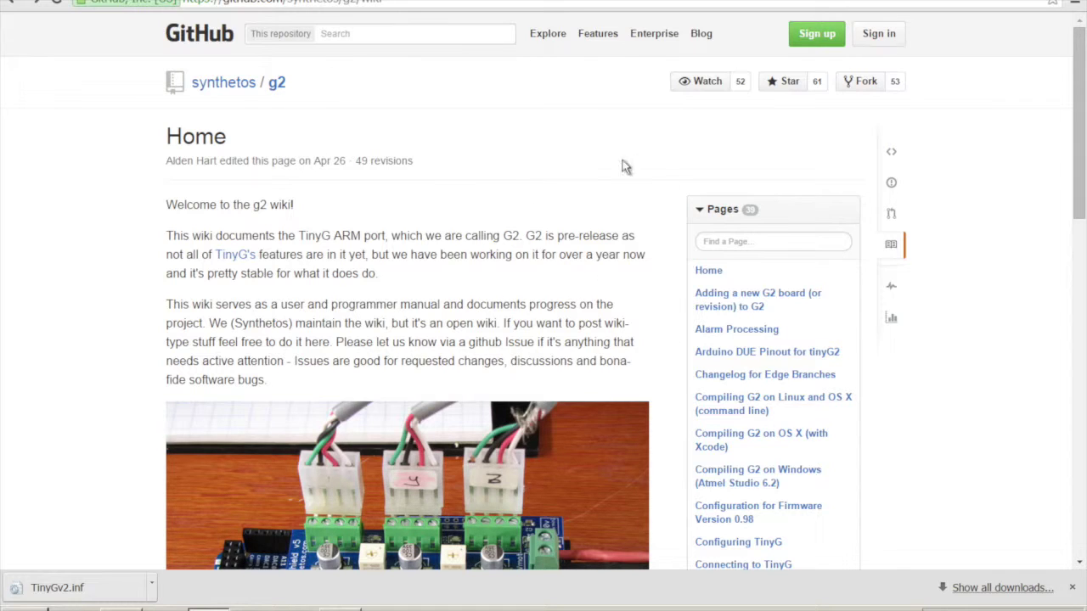
Search the g2 wiki pages for "connect" and open the Connecting to TinyG page.
{"action": "left_click", "coordinate": [727, 243]}
{"action": "type", "text": "connect"}
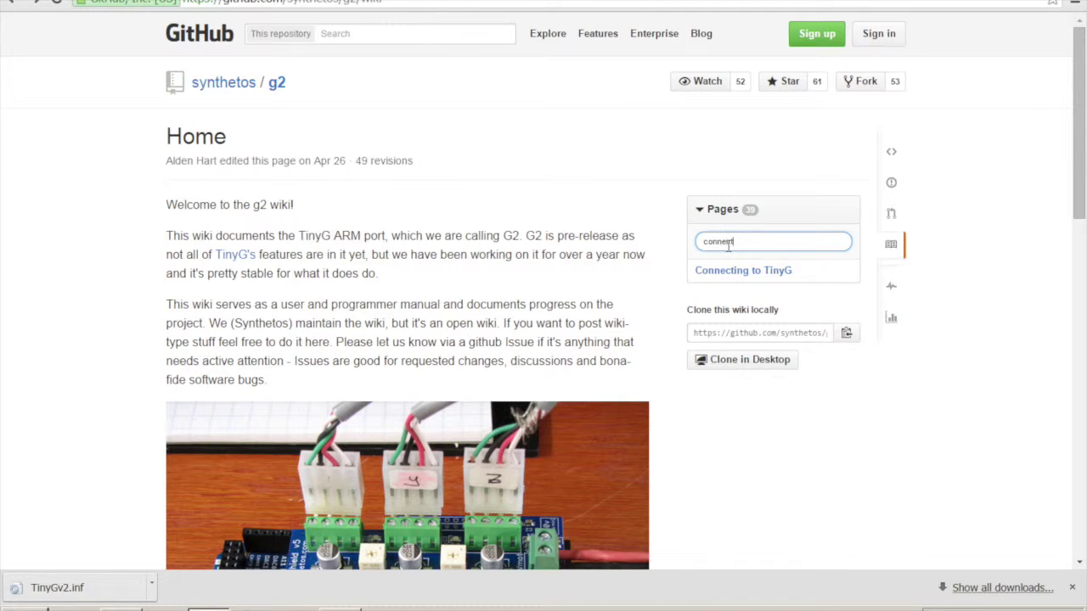
{"action": "left_click", "coordinate": [728, 273]}
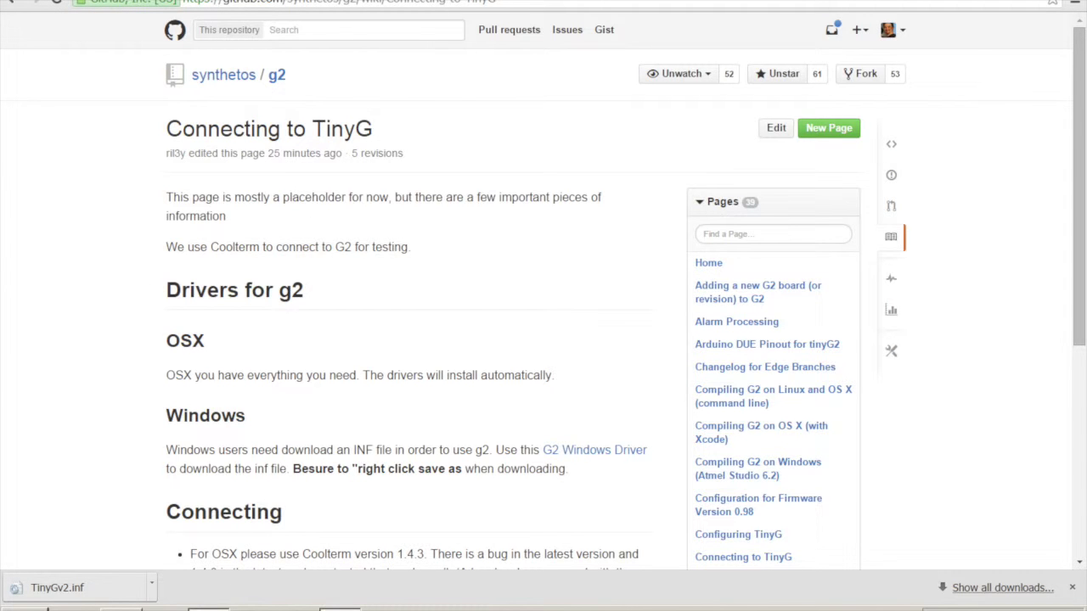
Close the Programs and Features window, then search Windows for "device" and open Device Manager.
{"action": "left_click", "coordinate": [208, 610]}
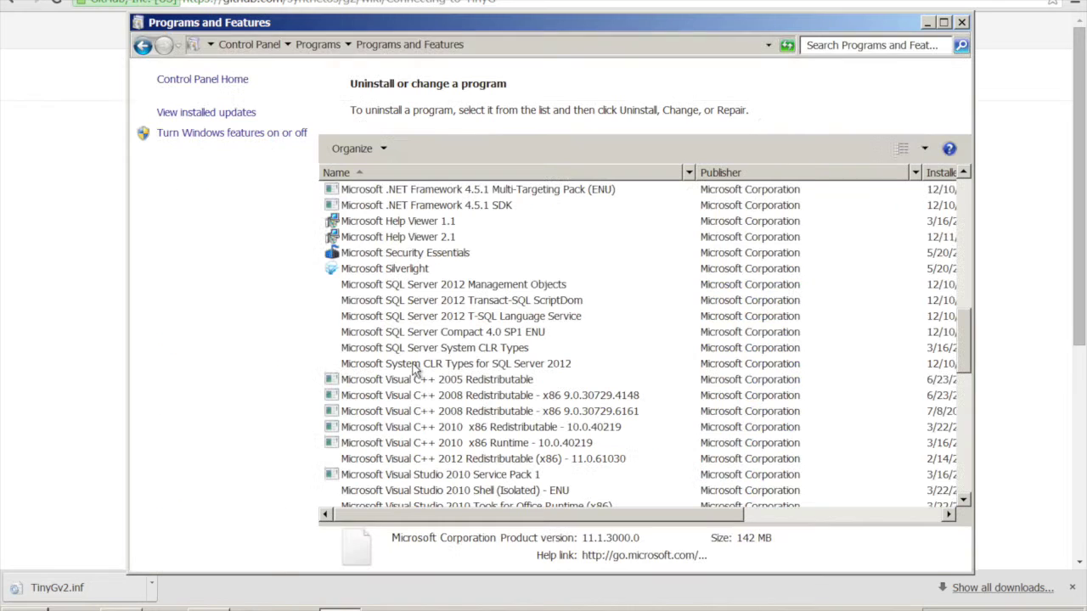
{"action": "left_click", "coordinate": [961, 22]}
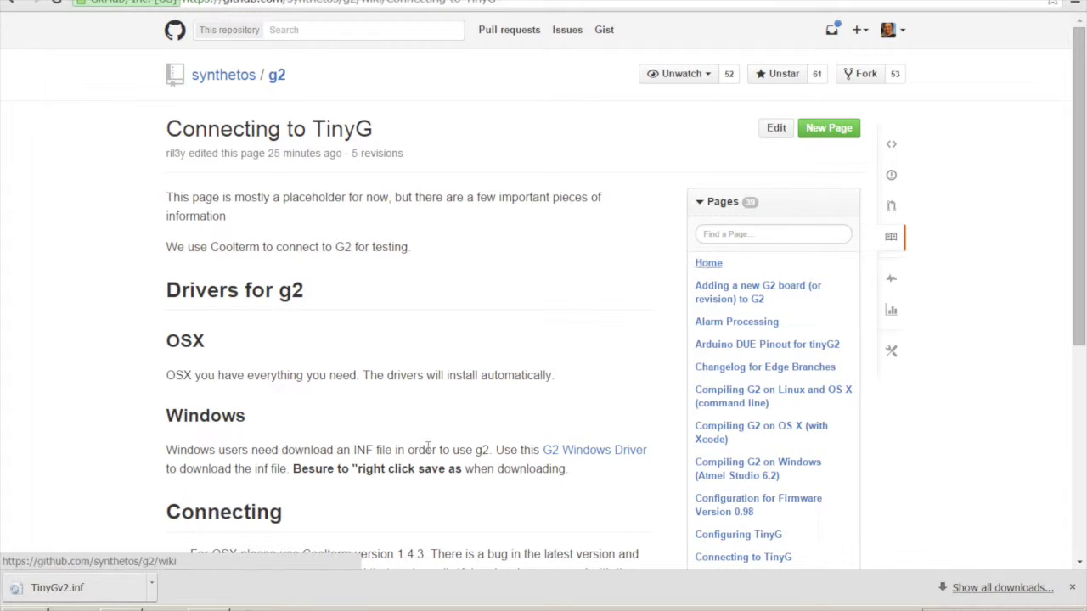
{"action": "left_click", "coordinate": [19, 604]}
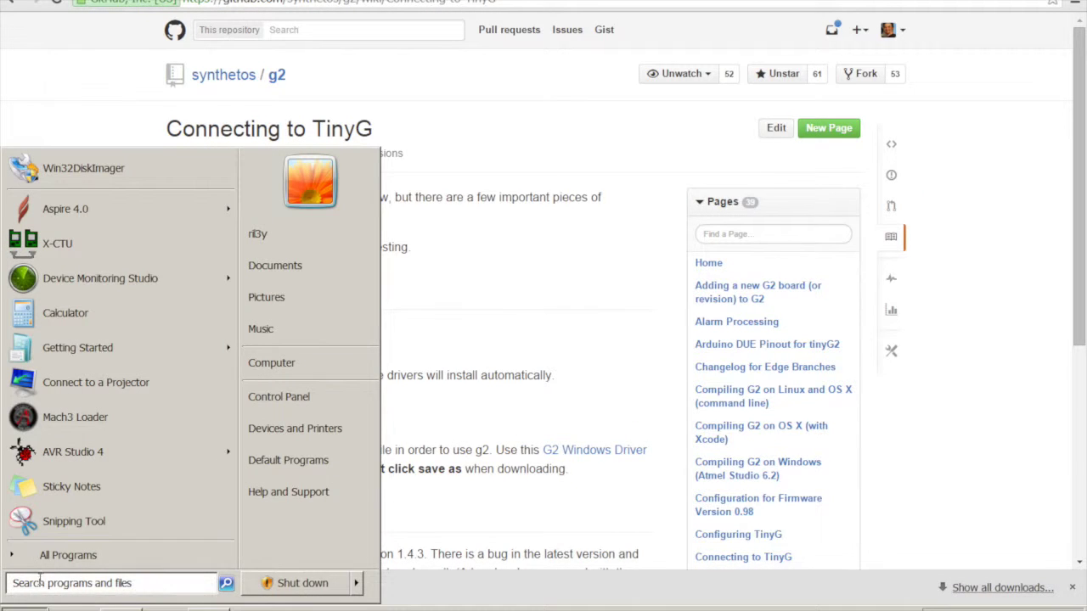
{"action": "type", "text": "device"}
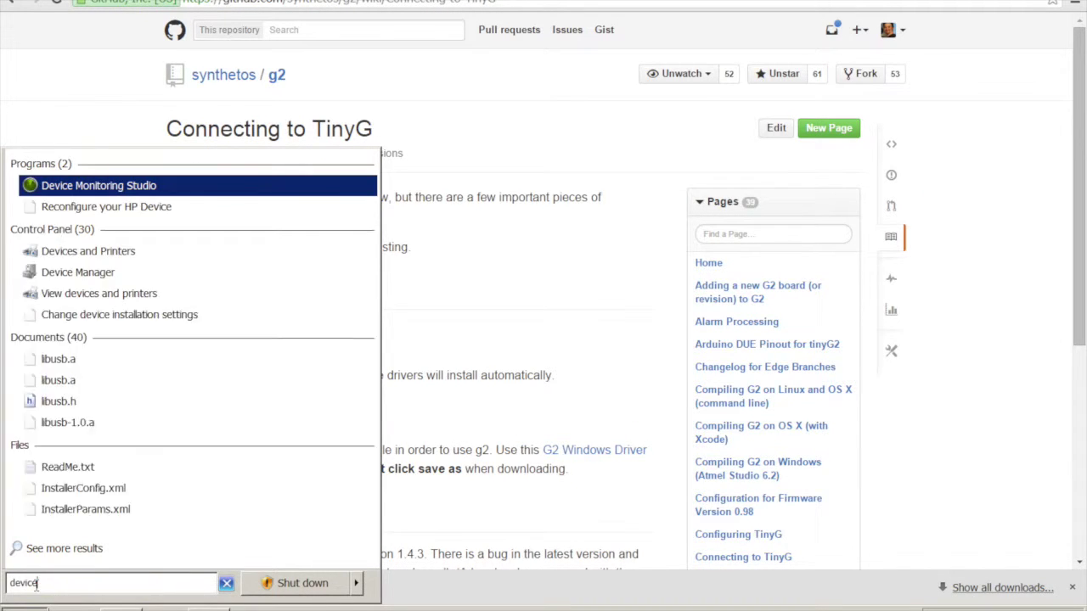
{"action": "left_click", "coordinate": [95, 273]}
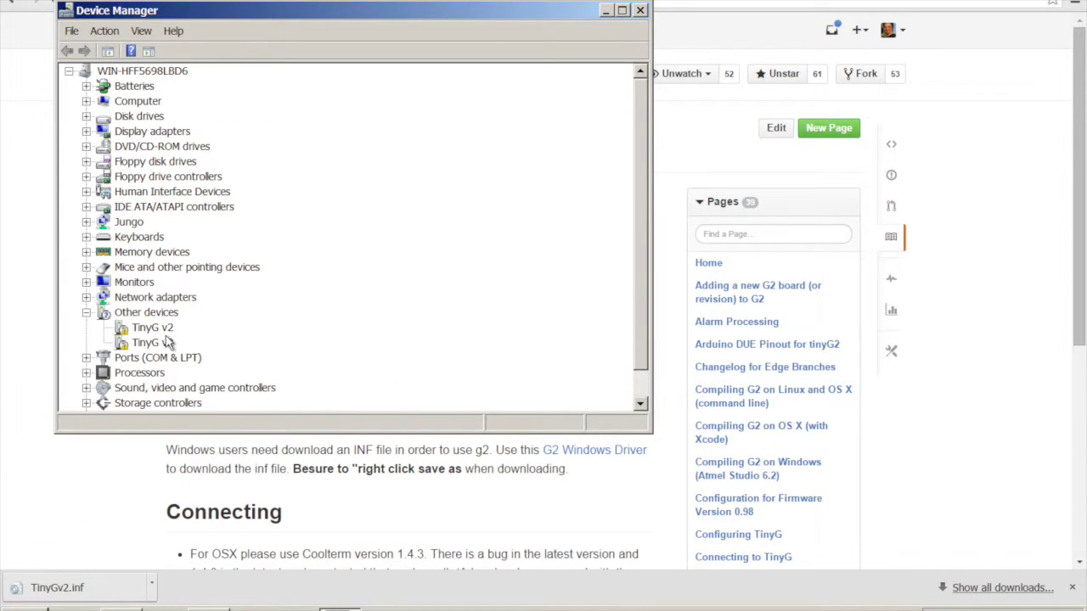
Examine the two TinyG v2 entries listed under Other devices in Device Manager.
{"action": "left_click", "coordinate": [169, 327]}
{"action": "left_click", "coordinate": [167, 342]}
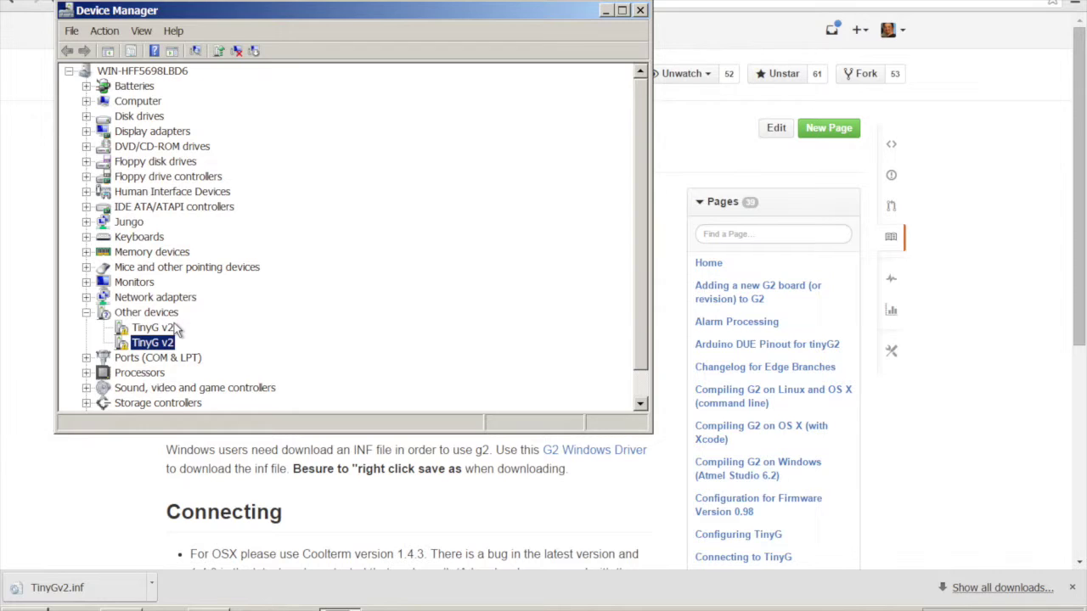
{"action": "left_click", "coordinate": [173, 328]}
{"action": "left_click", "coordinate": [174, 342]}
{"action": "left_click", "coordinate": [174, 334]}
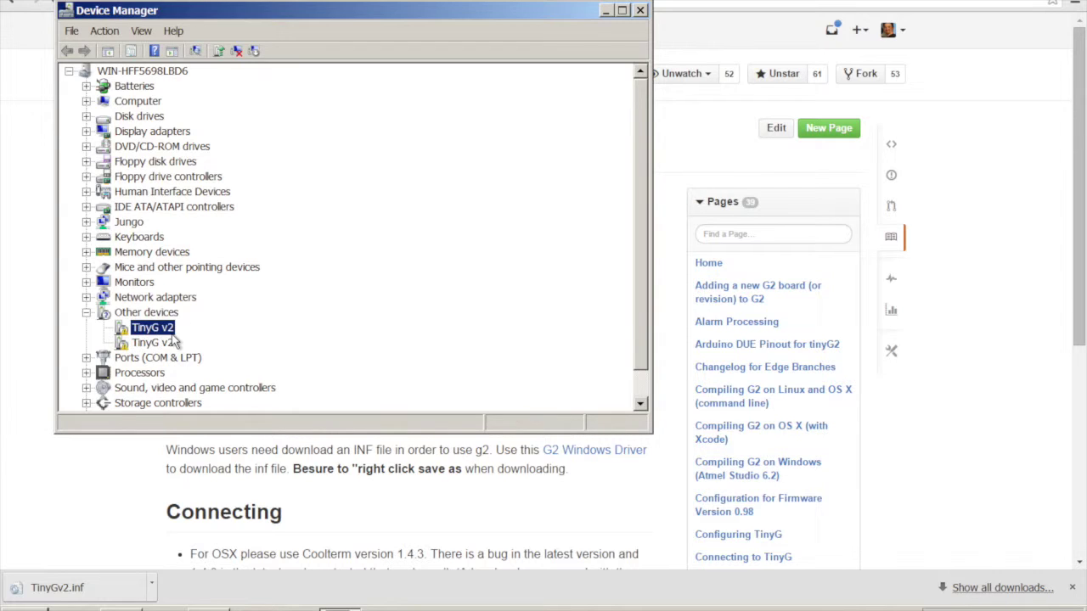
{"action": "left_click", "coordinate": [174, 341]}
{"action": "left_click", "coordinate": [170, 329]}
{"action": "left_click", "coordinate": [170, 342]}
{"action": "left_click", "coordinate": [168, 331]}
Return to the wiki page in the browser and start saving the G2 Windows Driver link's file.
{"action": "left_click", "coordinate": [696, 155]}
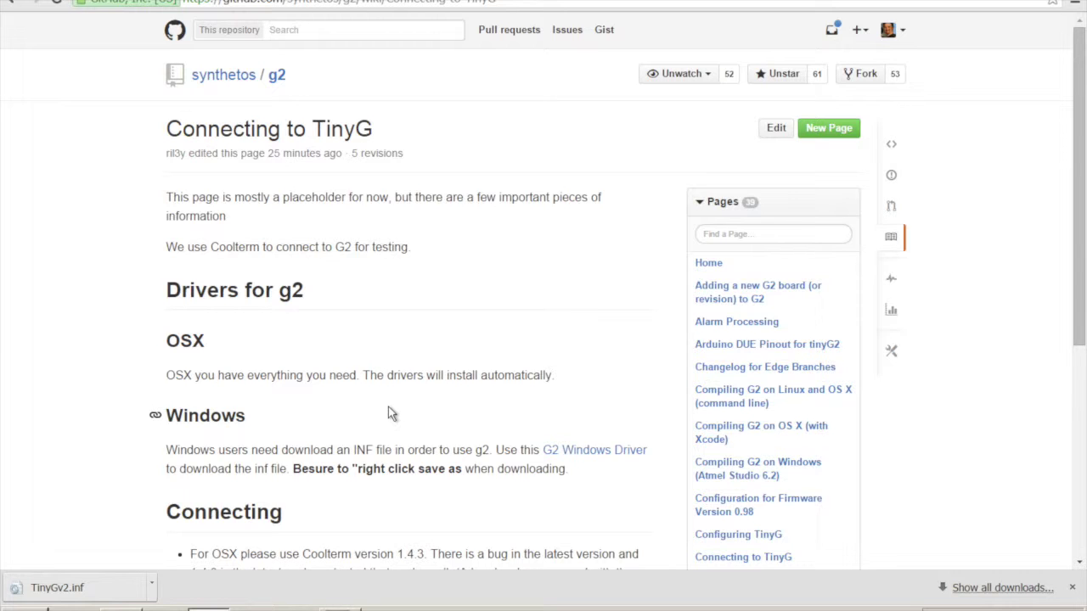
{"action": "scroll", "coordinate": [388, 406], "scroll_direction": "down", "scroll_amount": 1}
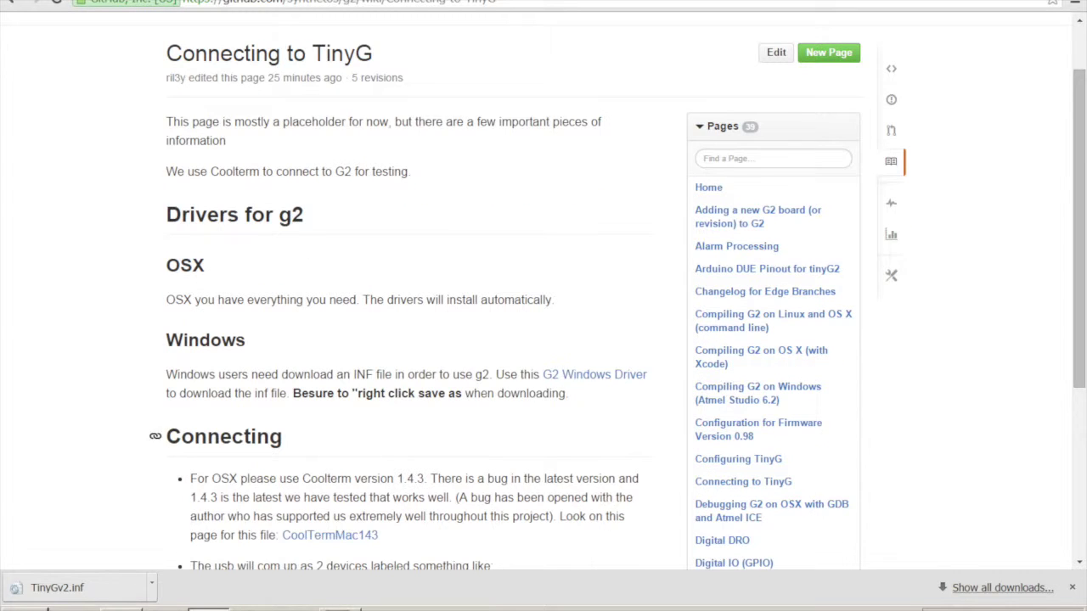
{"action": "right_click", "coordinate": [619, 381]}
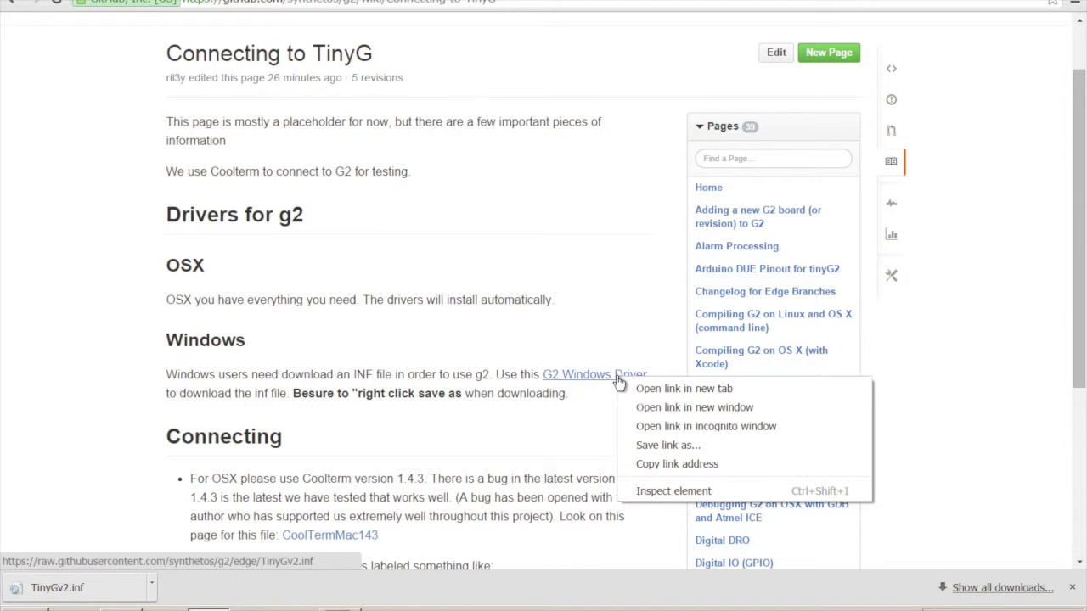
{"action": "left_click", "coordinate": [645, 446]}
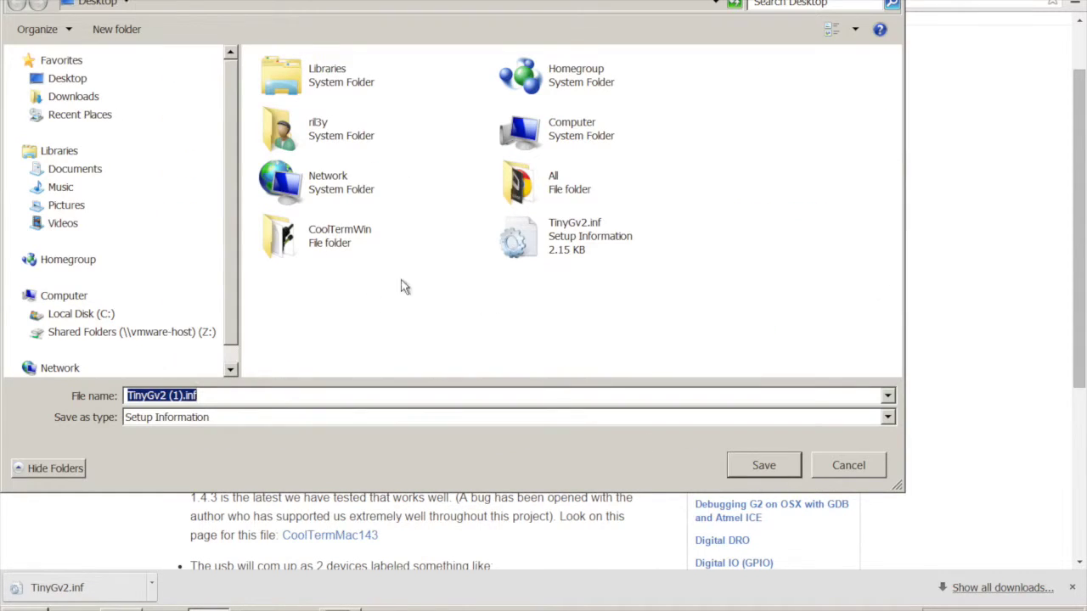
Save the driver file to the Desktop as TinyGv2.inf, replacing the existing copy.
{"action": "left_click", "coordinate": [181, 395]}
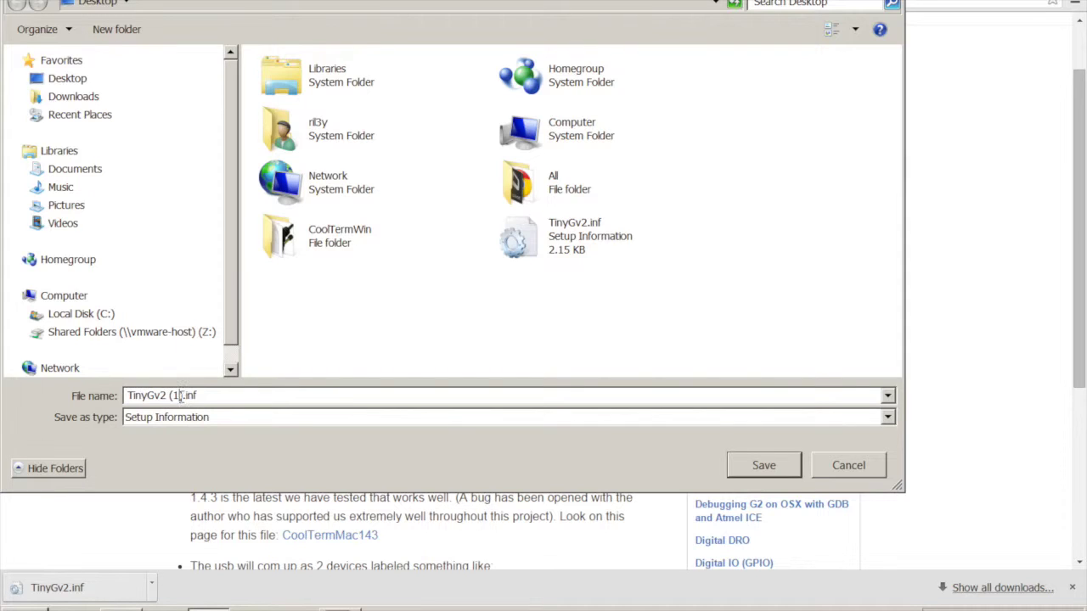
{"action": "key", "text": "BackSpace"}
{"action": "key", "text": "BackSpace"}
{"action": "key", "text": "BackSpace"}
{"action": "key", "text": "BackSpace"}
{"action": "left_click", "coordinate": [82, 84]}
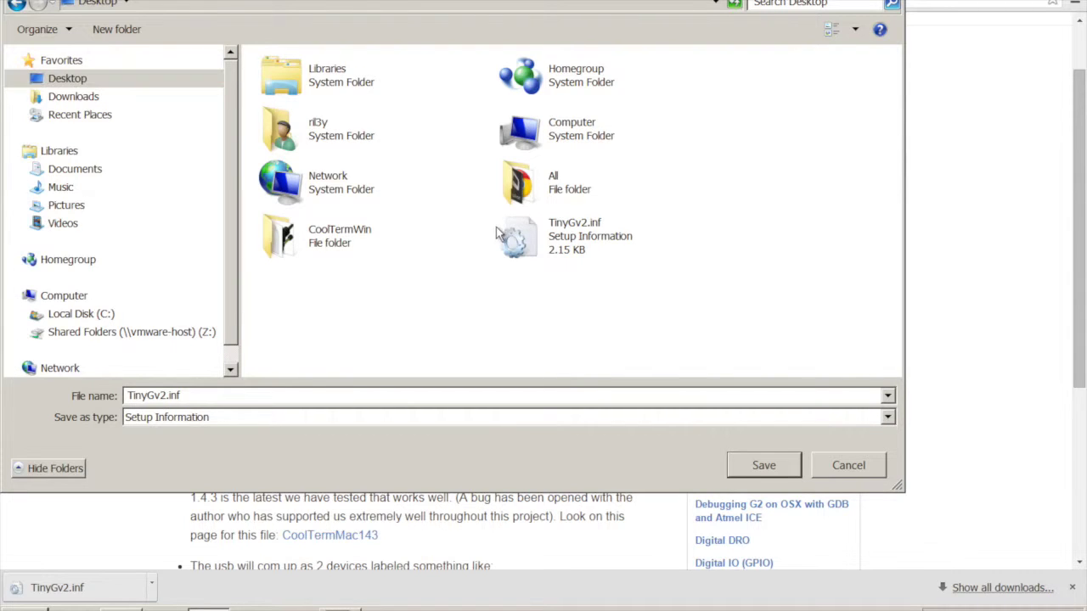
{"action": "left_click", "coordinate": [543, 244]}
{"action": "double_click", "coordinate": [541, 243]}
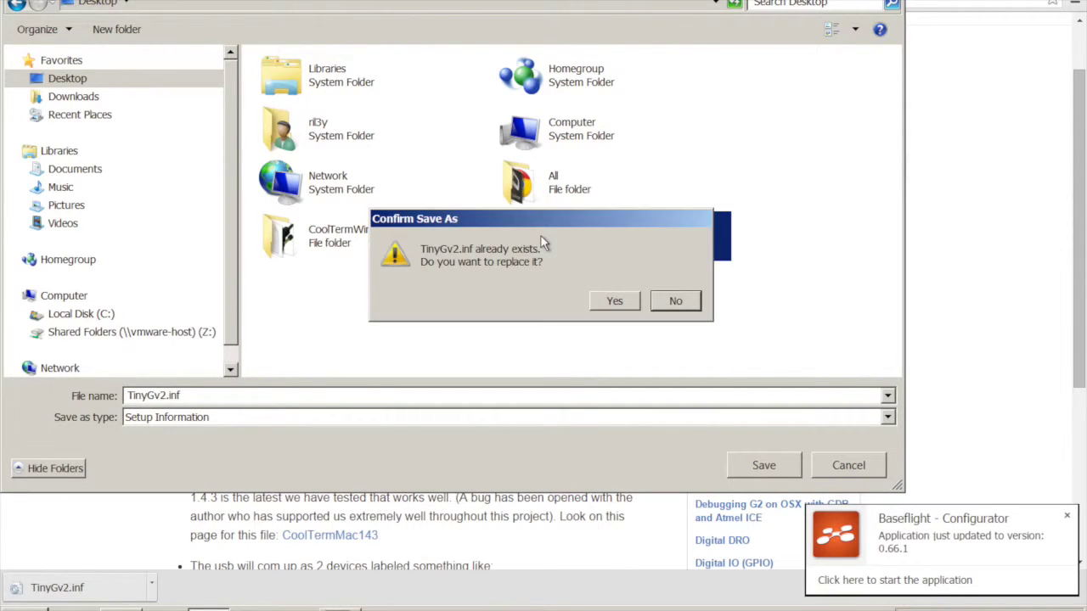
{"action": "left_click", "coordinate": [627, 299]}
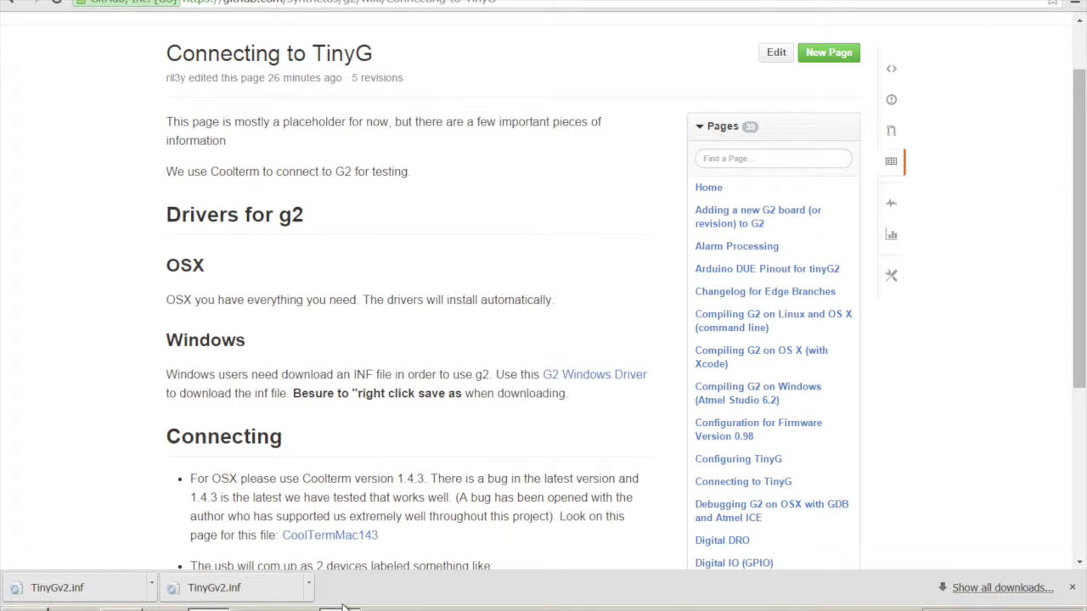
Switch to Device Manager and start updating the first TinyG v2 device's driver, choosing to pick from the drivers on the computer.
{"action": "left_click", "coordinate": [344, 604]}
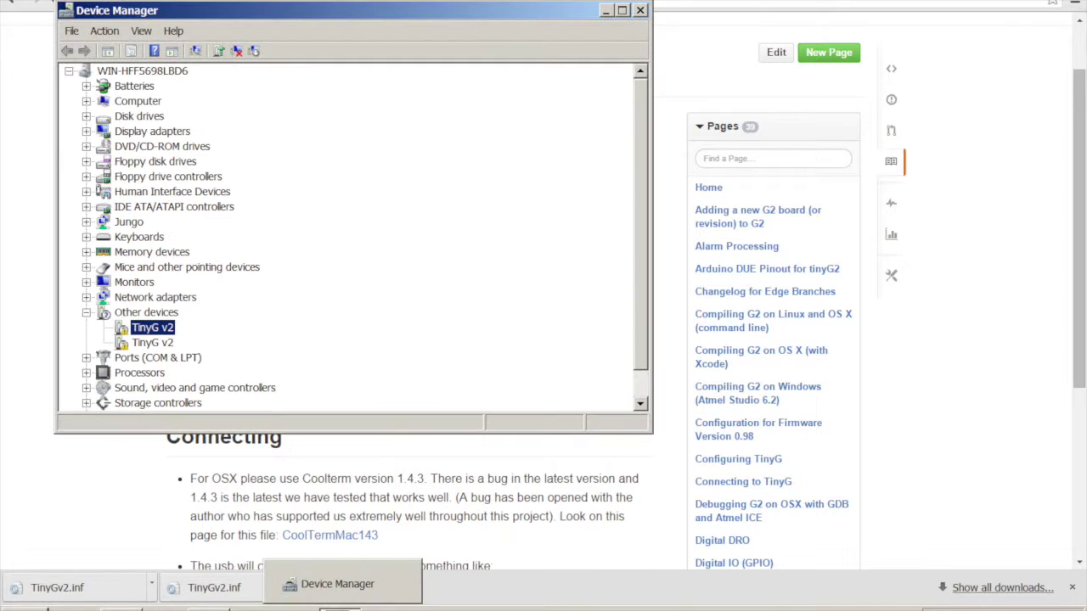
{"action": "double_click", "coordinate": [158, 328]}
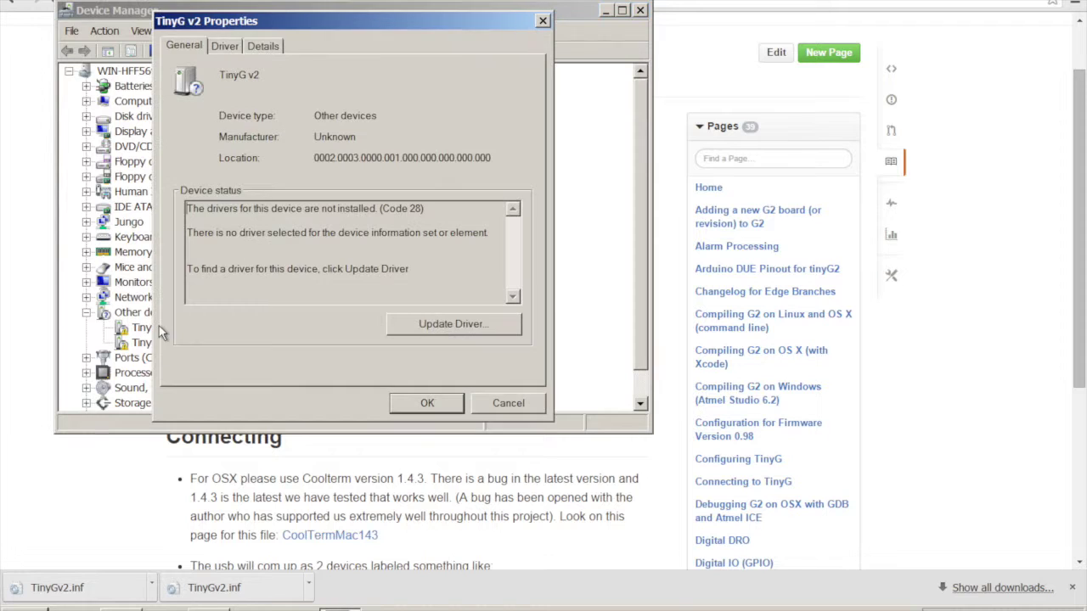
{"action": "left_click", "coordinate": [448, 323]}
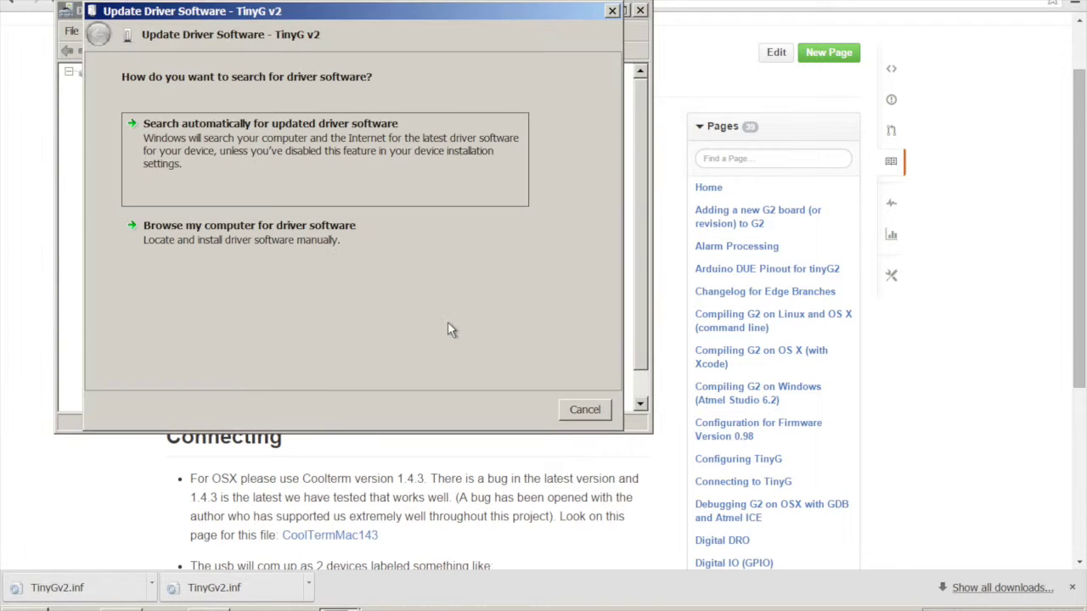
{"action": "left_click", "coordinate": [336, 231]}
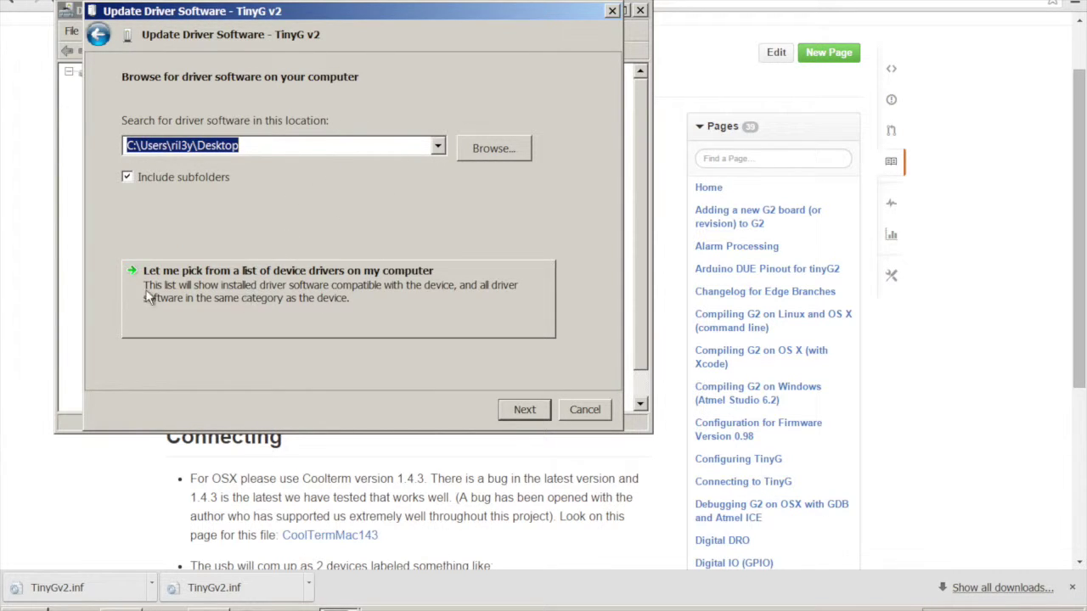
{"action": "left_click", "coordinate": [362, 302]}
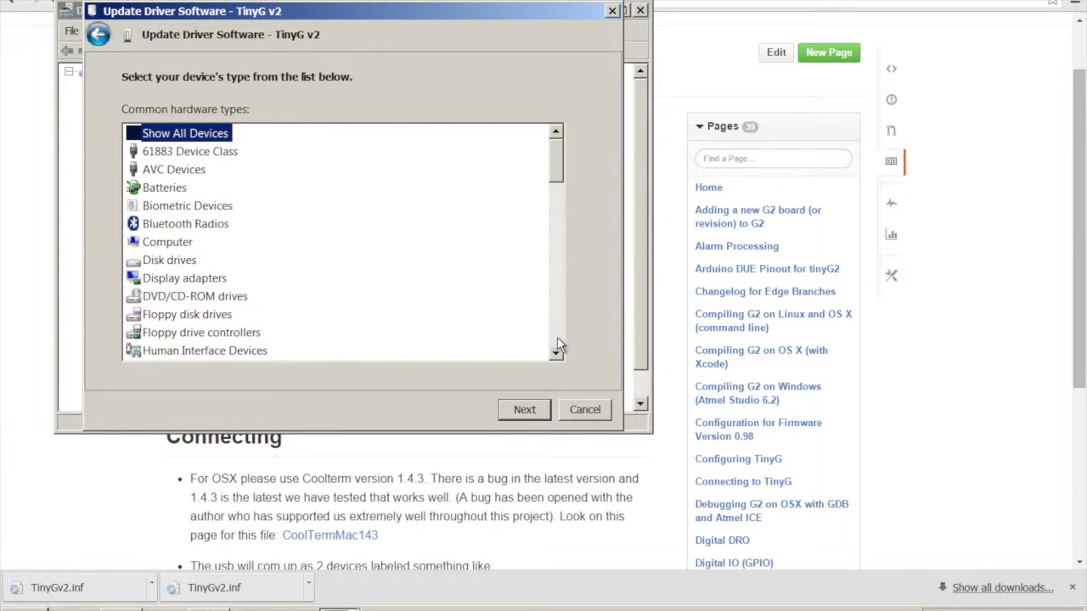
Choose Ports (COM & LPT) as the hardware type for the TinyG v2 device.
{"action": "scroll", "coordinate": [558, 354], "scroll_direction": "down", "scroll_amount": 3}
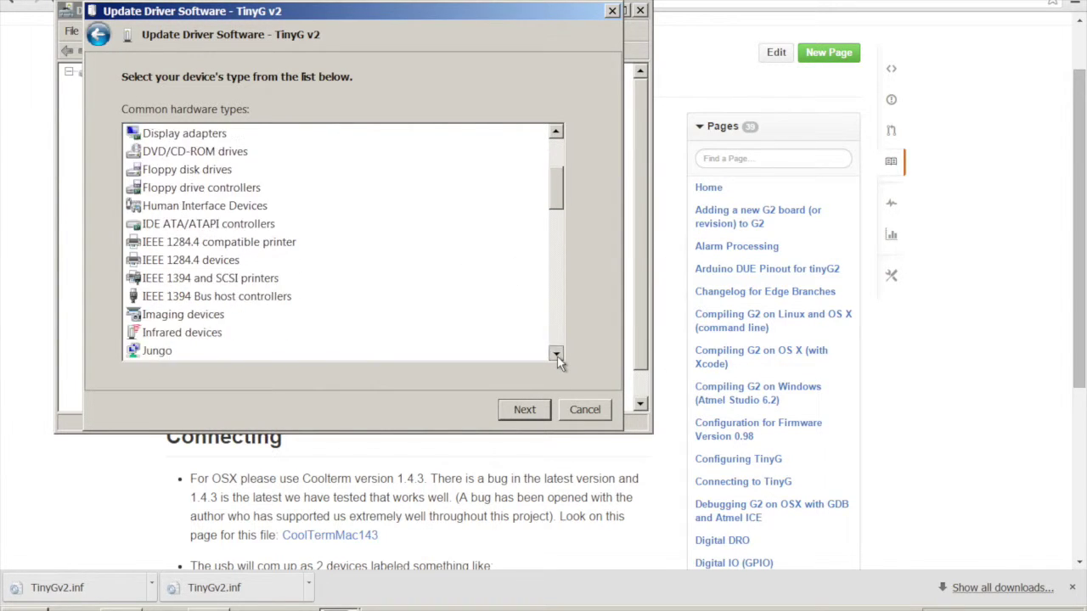
{"action": "scroll", "coordinate": [558, 355], "scroll_direction": "down", "scroll_amount": 4}
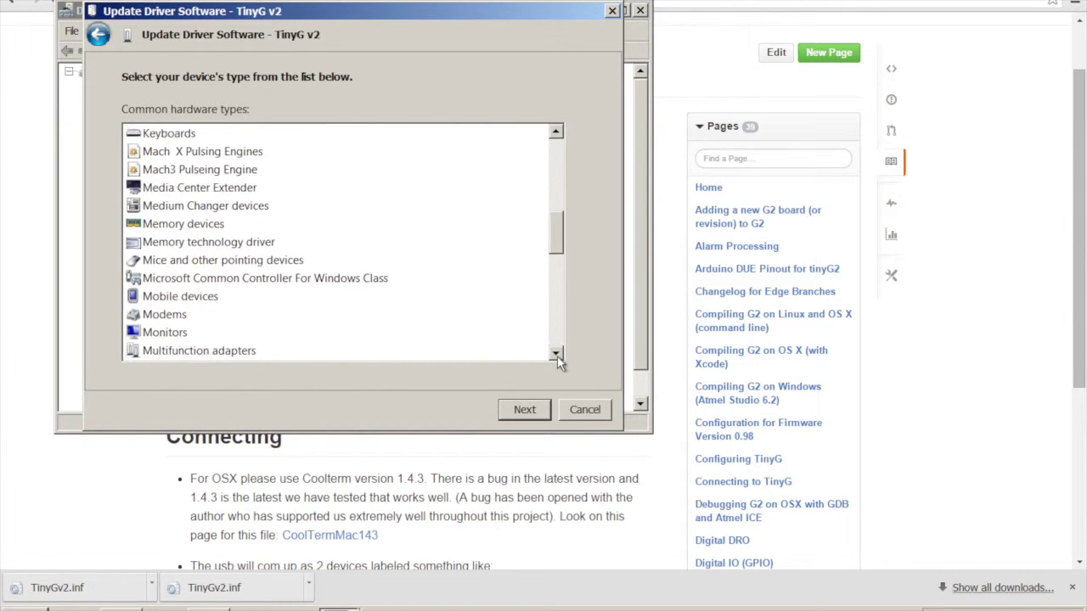
{"action": "scroll", "coordinate": [559, 355], "scroll_direction": "down", "scroll_amount": 4}
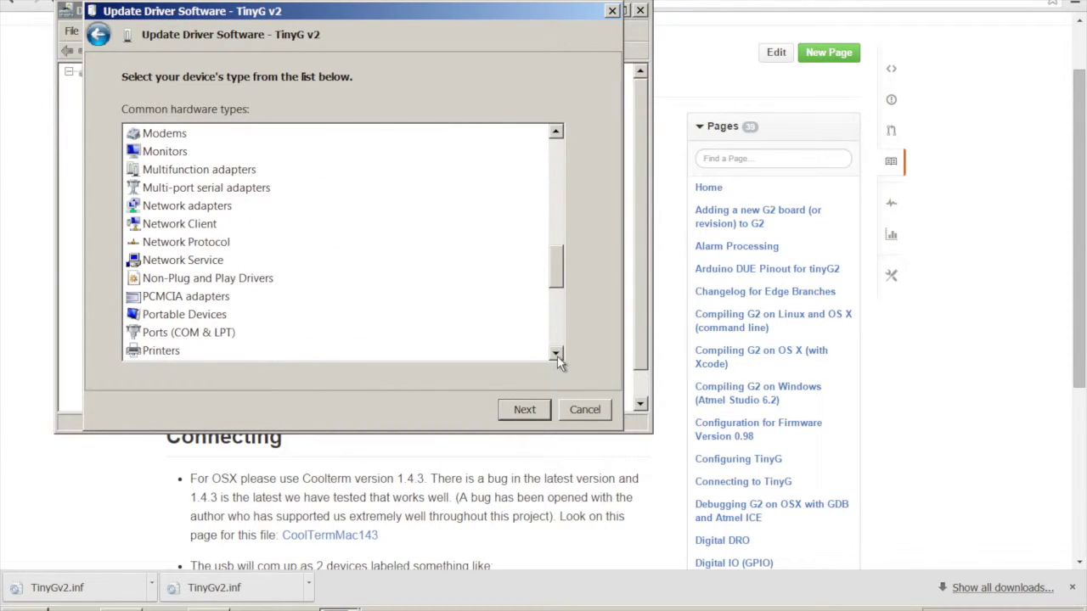
{"action": "scroll", "coordinate": [558, 355], "scroll_direction": "down", "scroll_amount": 1}
{"action": "left_click", "coordinate": [178, 297]}
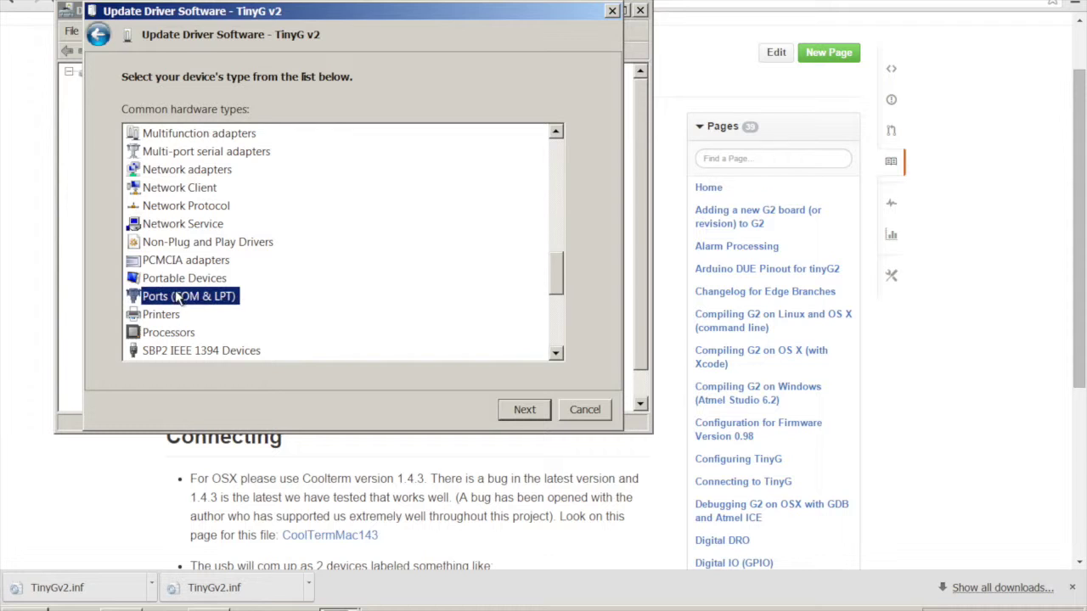
{"action": "left_click", "coordinate": [523, 409]}
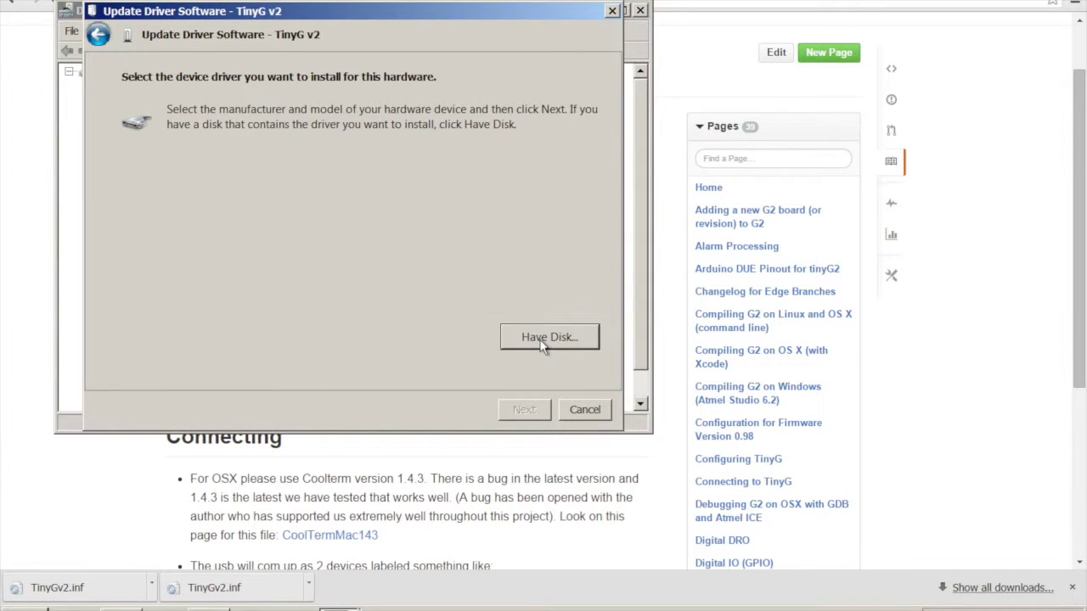
Load the driver from disk using the TinyGv2.inf file on the Desktop.
{"action": "left_click", "coordinate": [542, 337]}
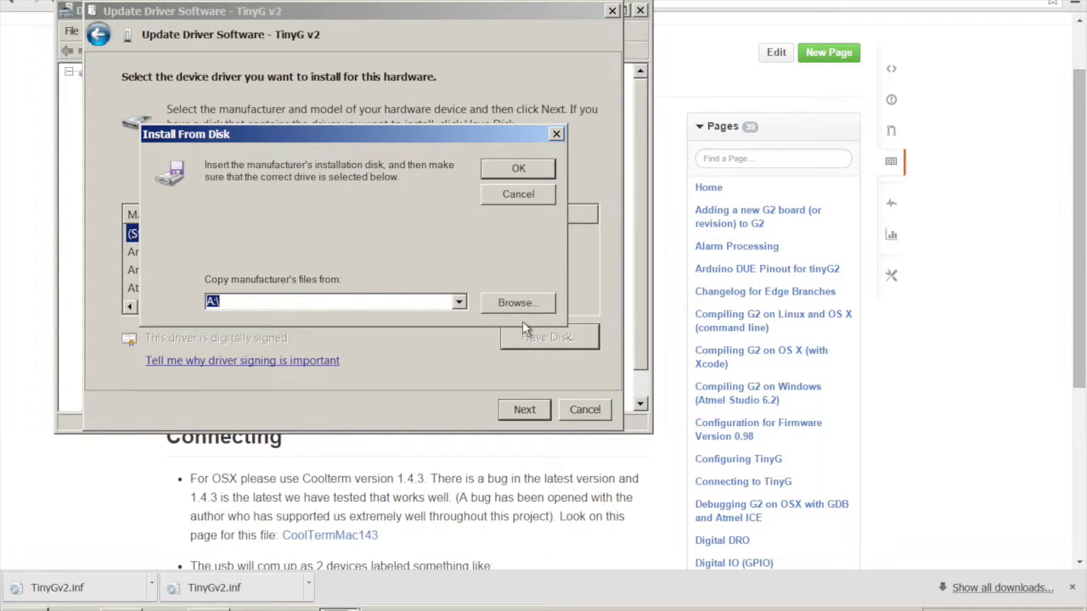
{"action": "left_click", "coordinate": [526, 302]}
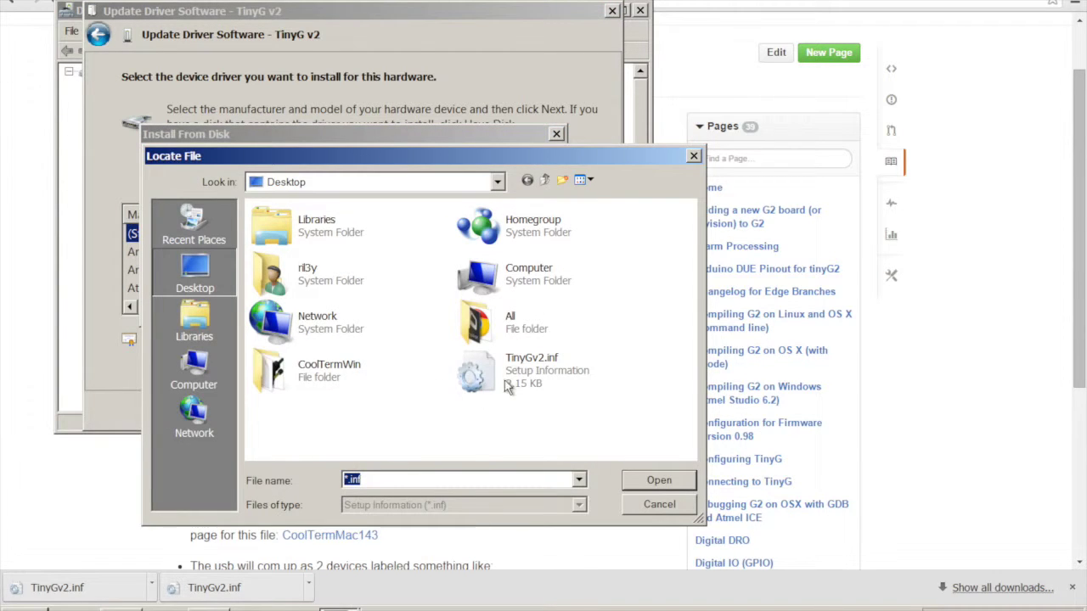
{"action": "left_click", "coordinate": [540, 371]}
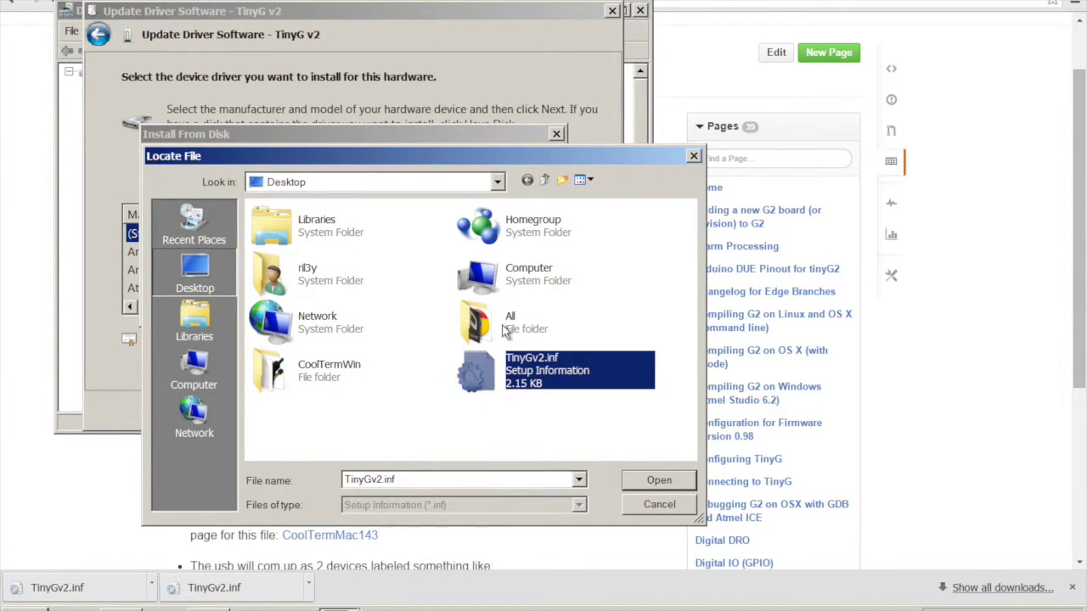
{"action": "left_click", "coordinate": [647, 483]}
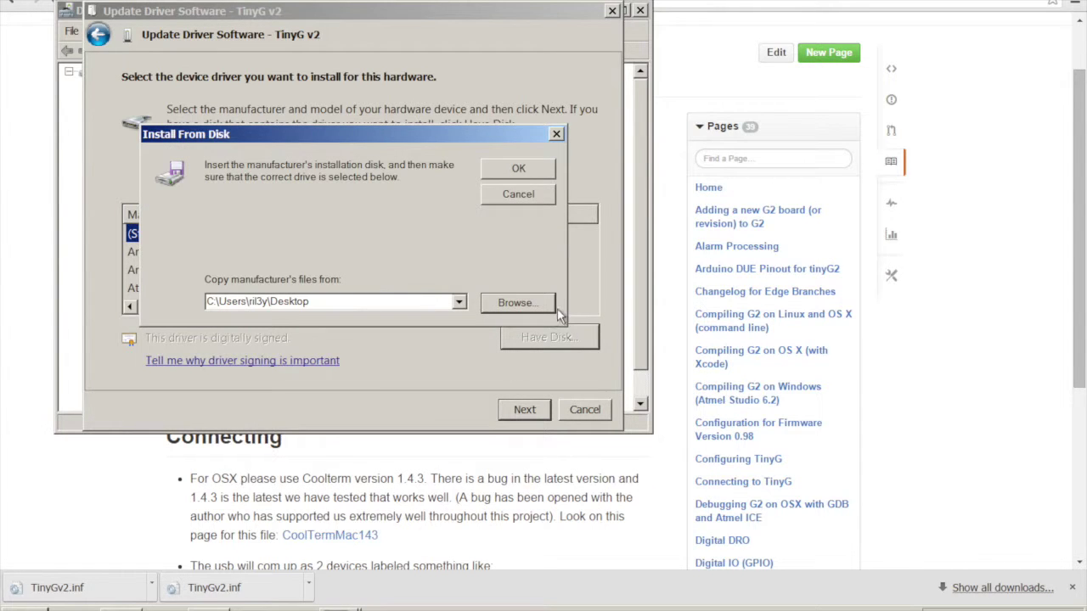
{"action": "left_click", "coordinate": [511, 168]}
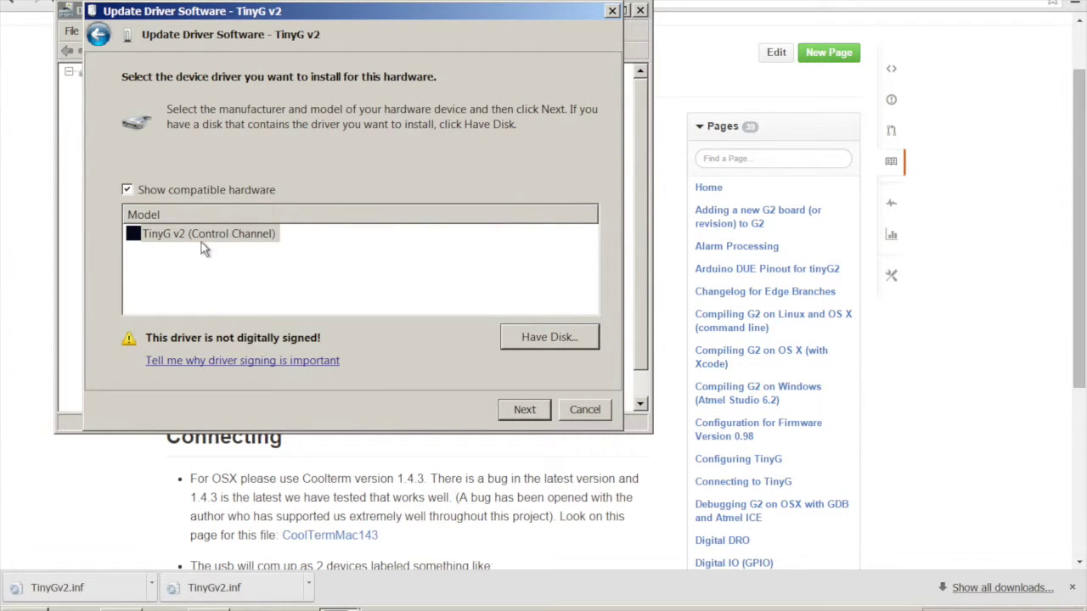
Install the TinyG v2 (Control Channel) driver despite the unverified publisher, and move the update window aside.
{"action": "left_click", "coordinate": [533, 410]}
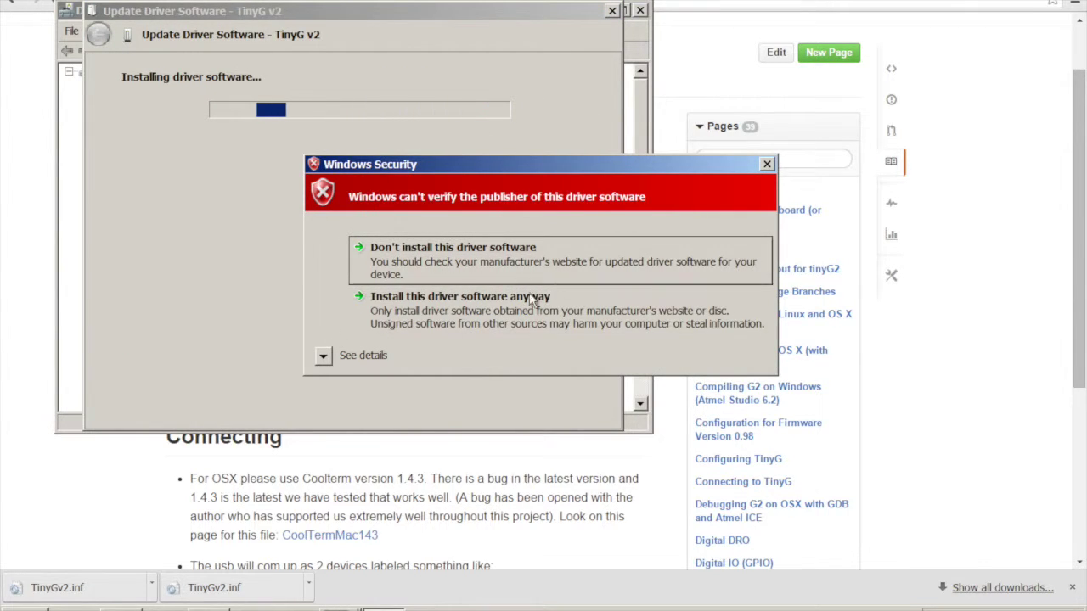
{"action": "left_click", "coordinate": [600, 312]}
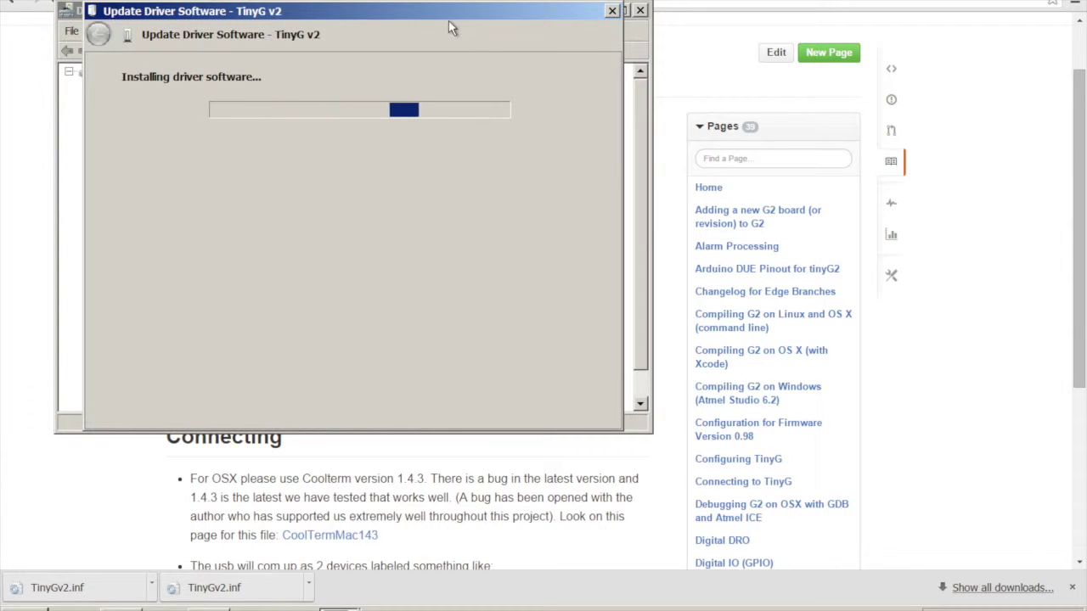
{"action": "left_click_drag", "start_coordinate": [461, 16], "coordinate": [793, 149]}
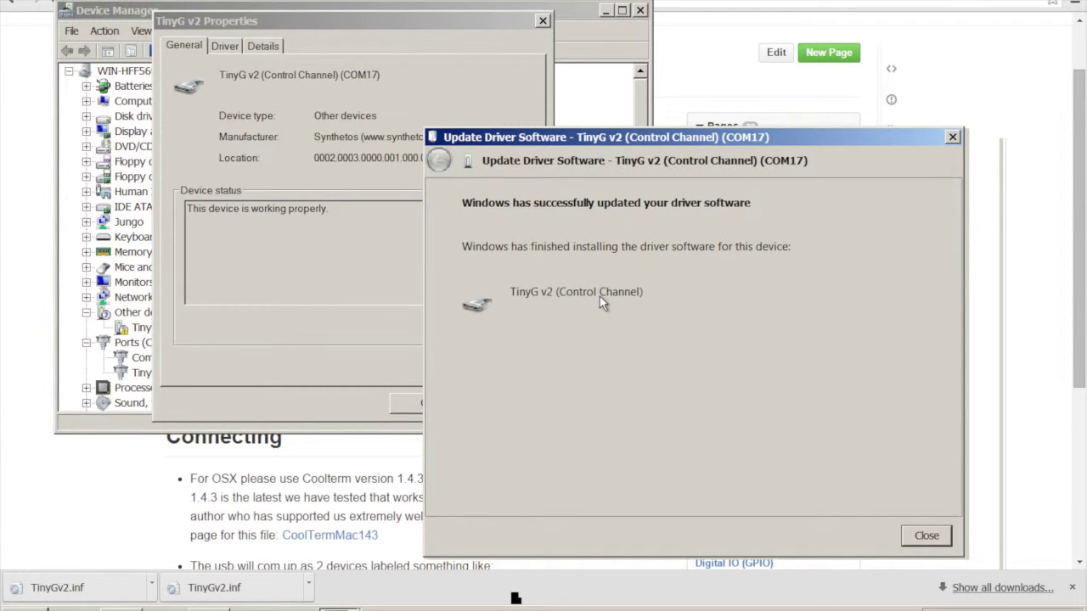
Close the finished update and start updating the remaining TinyG v2 device's driver, choosing to pick from the drivers on the computer.
{"action": "left_click", "coordinate": [926, 537]}
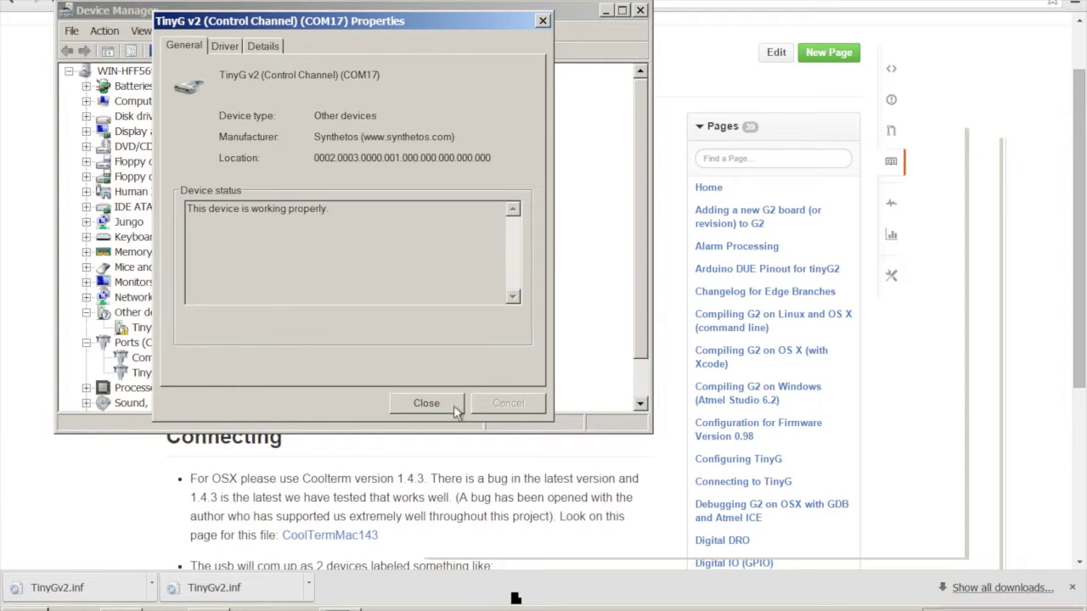
{"action": "left_click", "coordinate": [424, 403]}
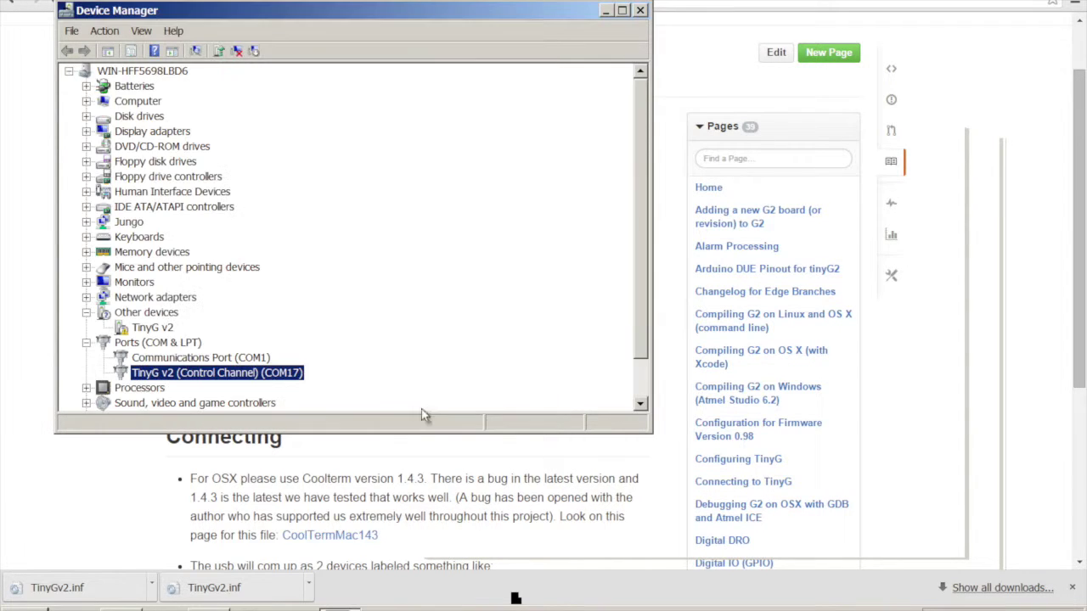
{"action": "left_click", "coordinate": [153, 329]}
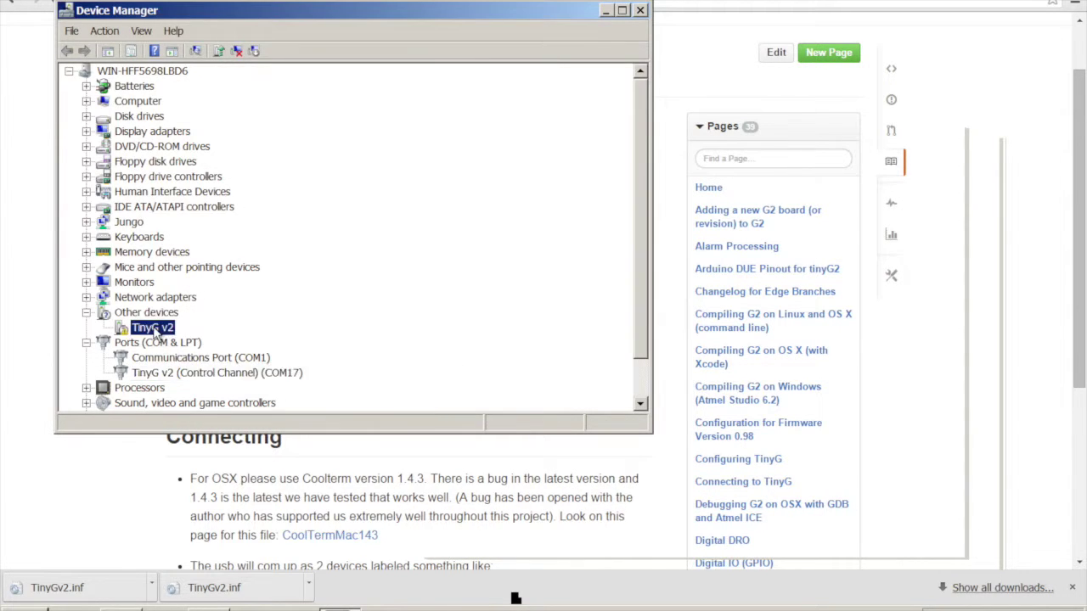
{"action": "double_click", "coordinate": [153, 329]}
{"action": "left_click", "coordinate": [411, 325]}
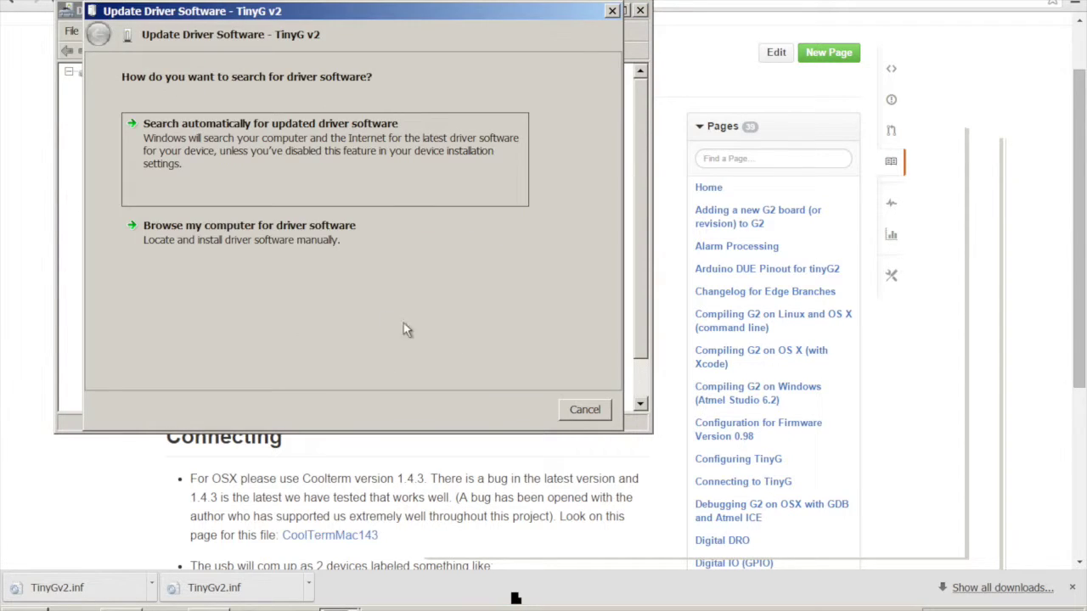
{"action": "left_click", "coordinate": [318, 250]}
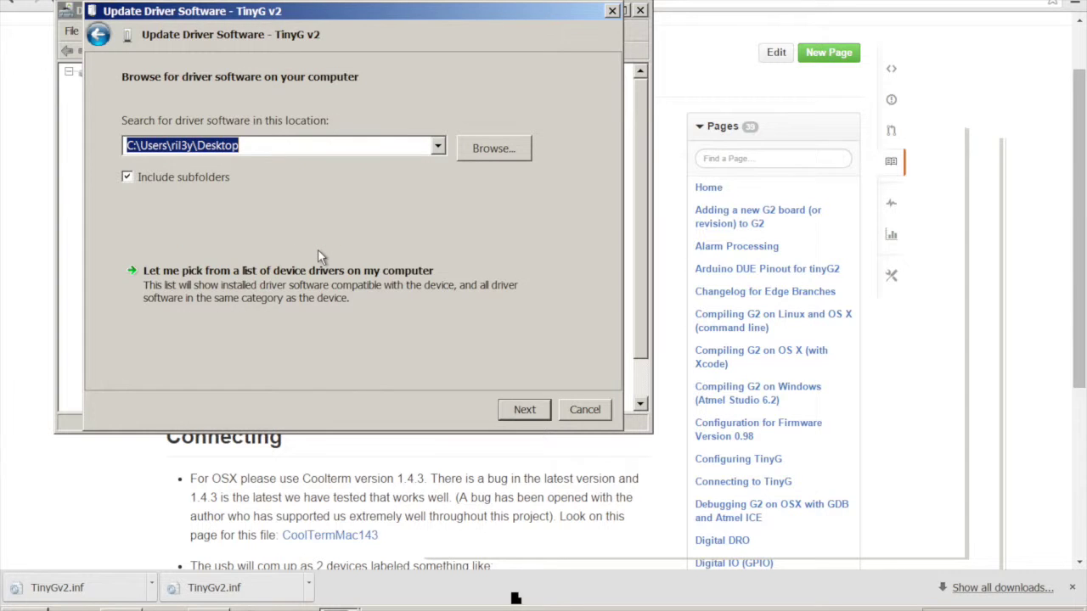
{"action": "left_click", "coordinate": [314, 289]}
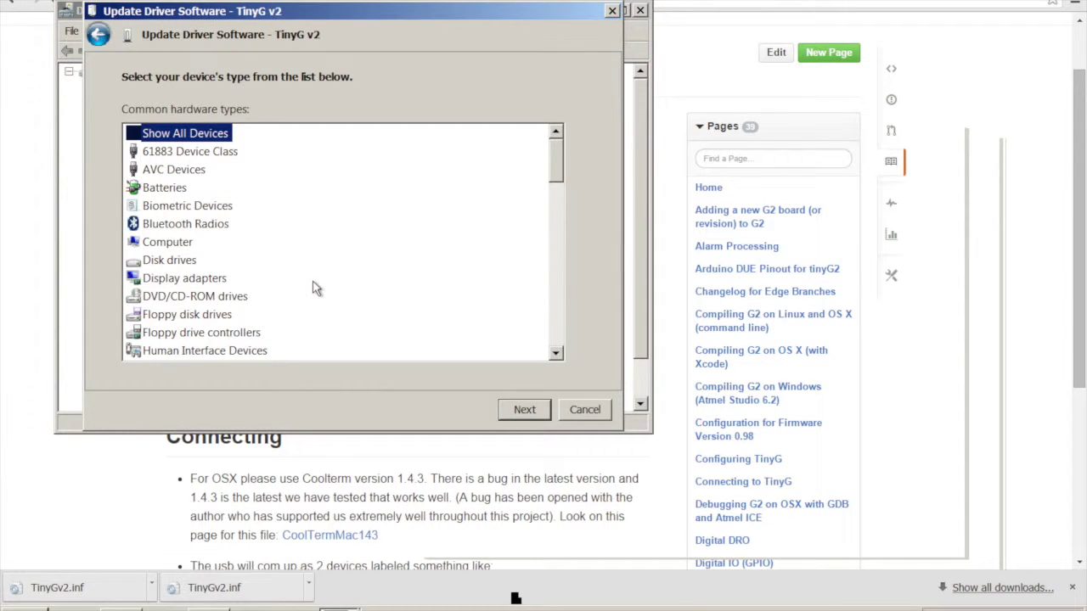
Choose Ports (COM & LPT) as the hardware type for the second TinyG v2 device.
{"action": "left_click", "coordinate": [553, 323]}
{"action": "left_click", "coordinate": [558, 331]}
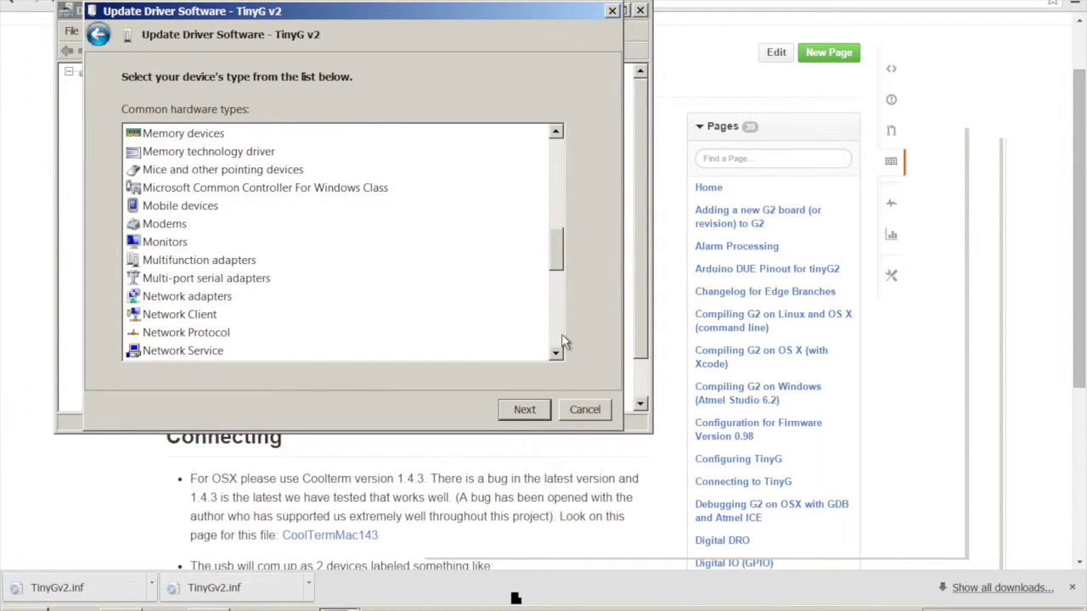
{"action": "left_click", "coordinate": [562, 337]}
{"action": "left_click", "coordinate": [224, 172]}
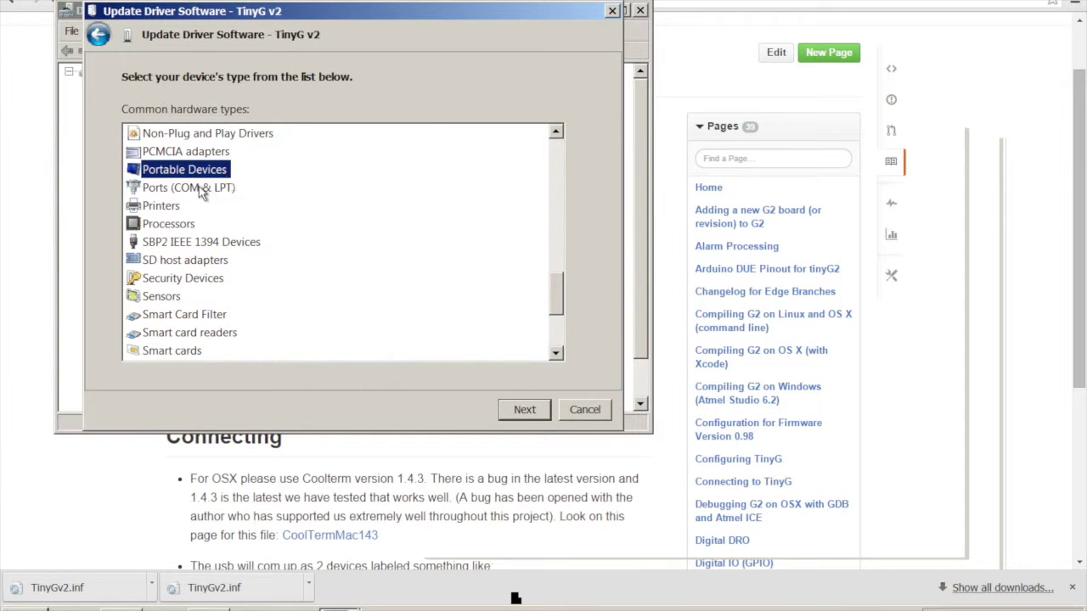
{"action": "left_click", "coordinate": [203, 189]}
{"action": "left_click", "coordinate": [534, 411]}
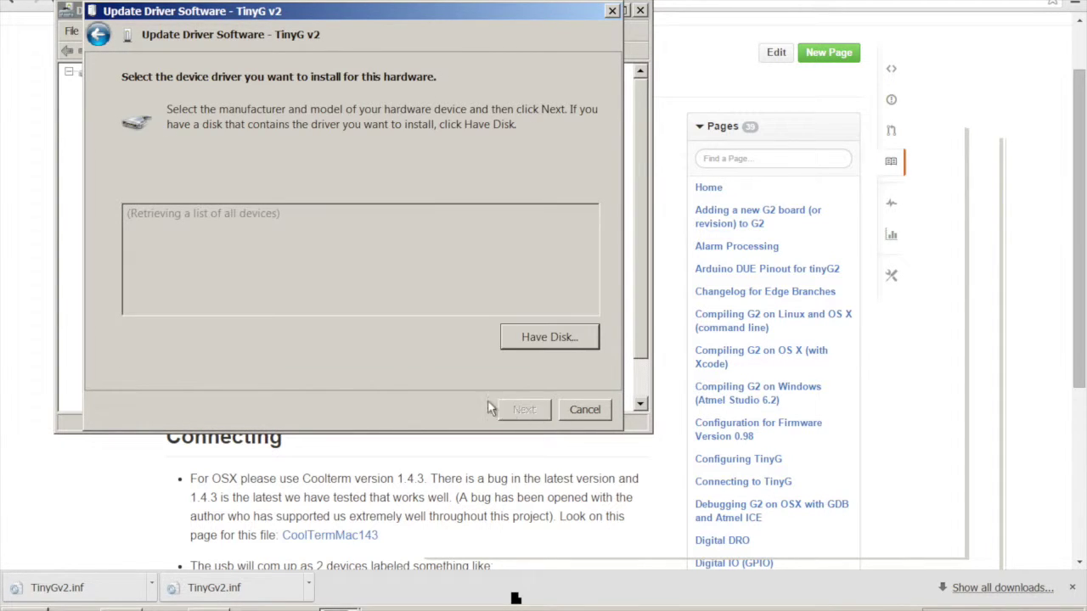
Load the second device's driver from disk using the TinyGv2.inf file on the Desktop.
{"action": "left_click", "coordinate": [531, 339]}
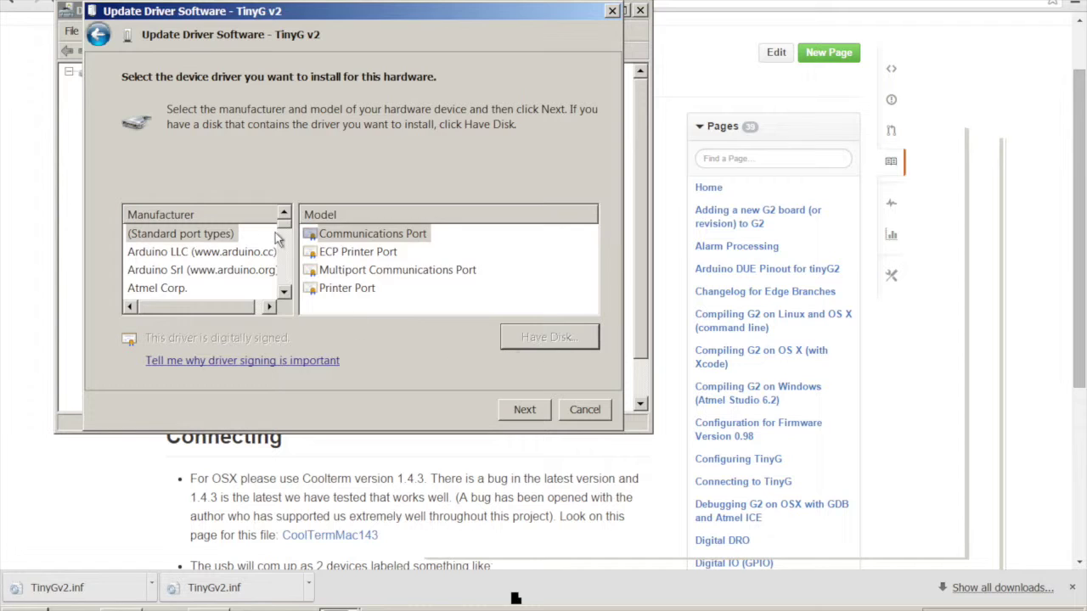
{"action": "left_click", "coordinate": [516, 300]}
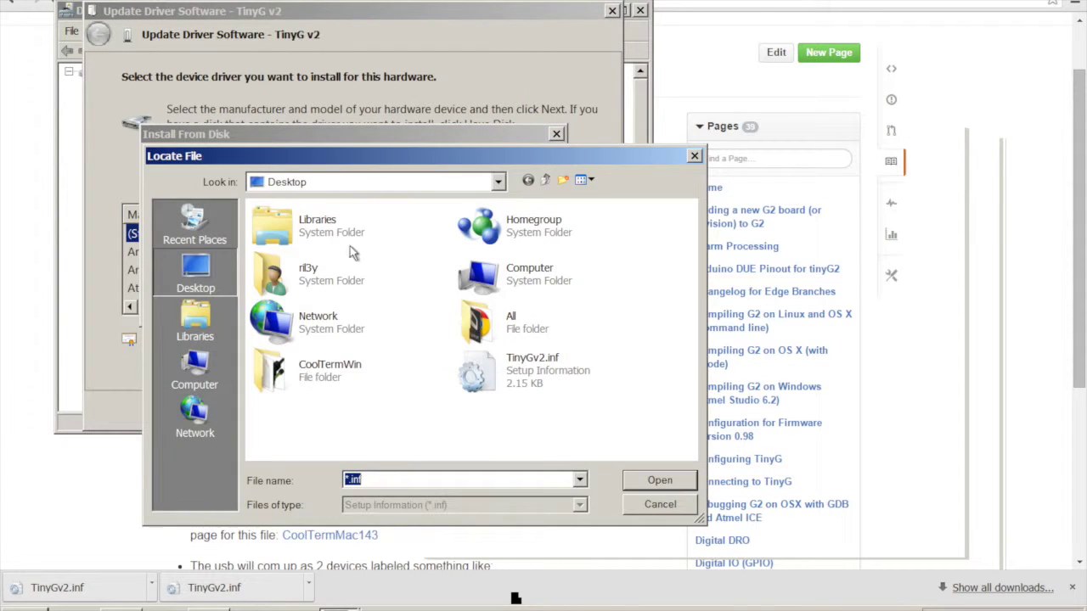
{"action": "left_click", "coordinate": [552, 390]}
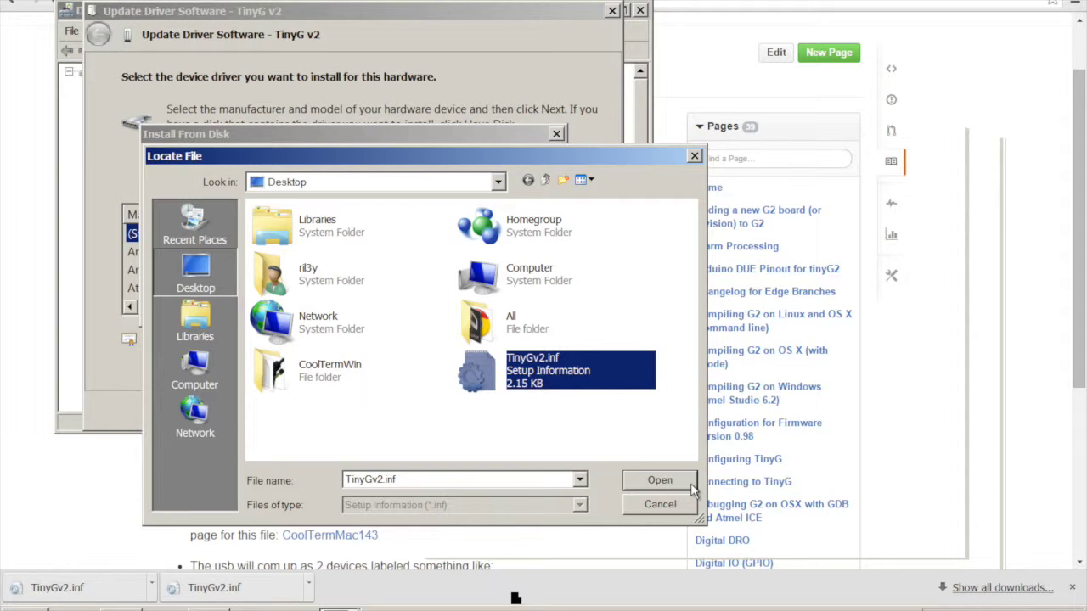
{"action": "left_click", "coordinate": [660, 480]}
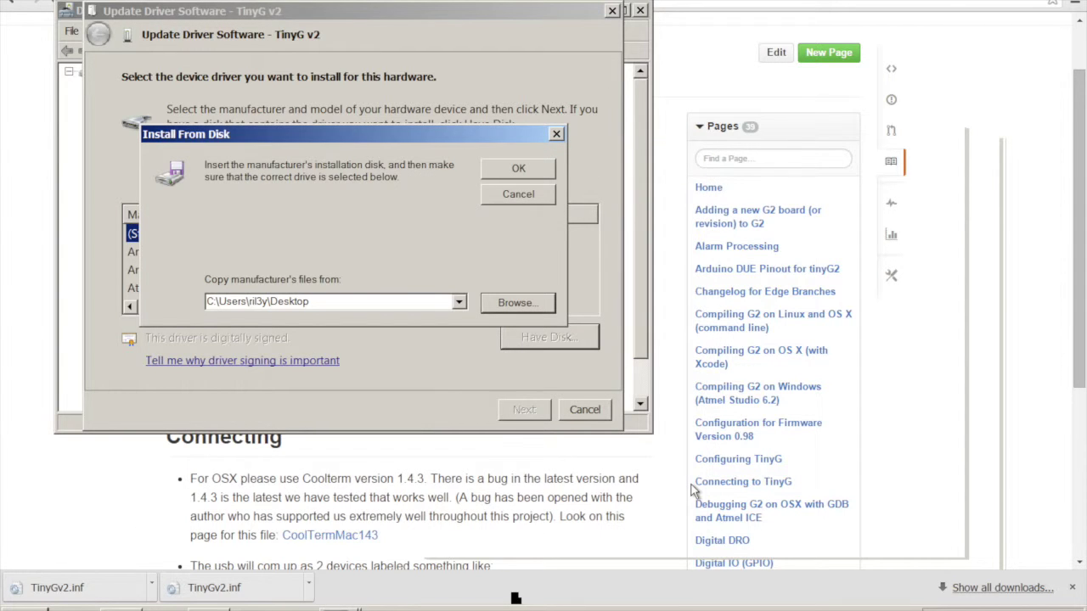
{"action": "left_click", "coordinate": [539, 165]}
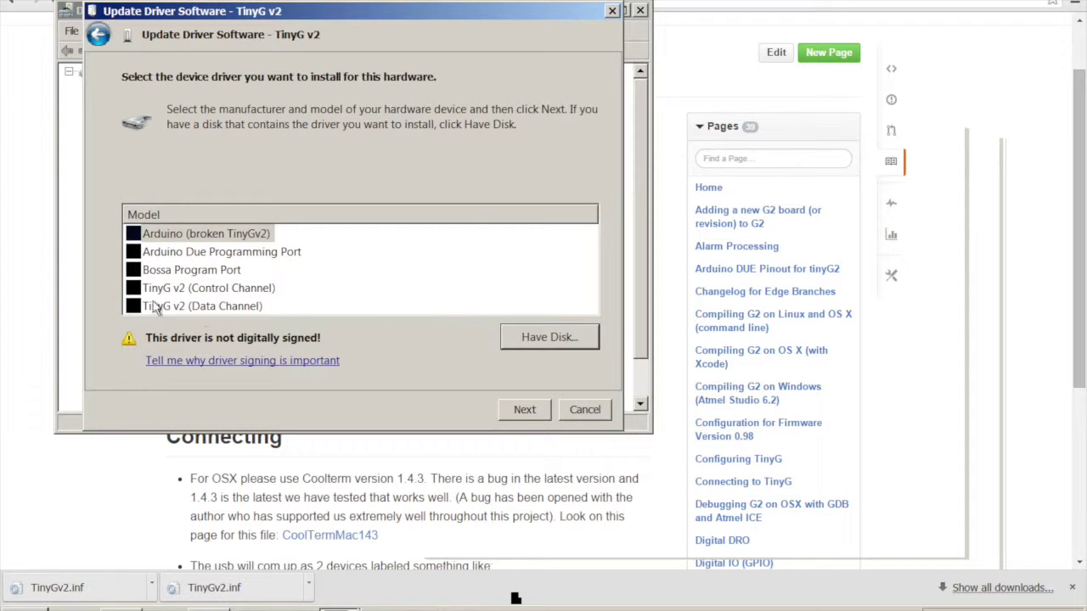
Install the TinyG v2 (Data Channel) driver despite the compatibility warning, and close the device's properties and Device Manager.
{"action": "left_click", "coordinate": [214, 307]}
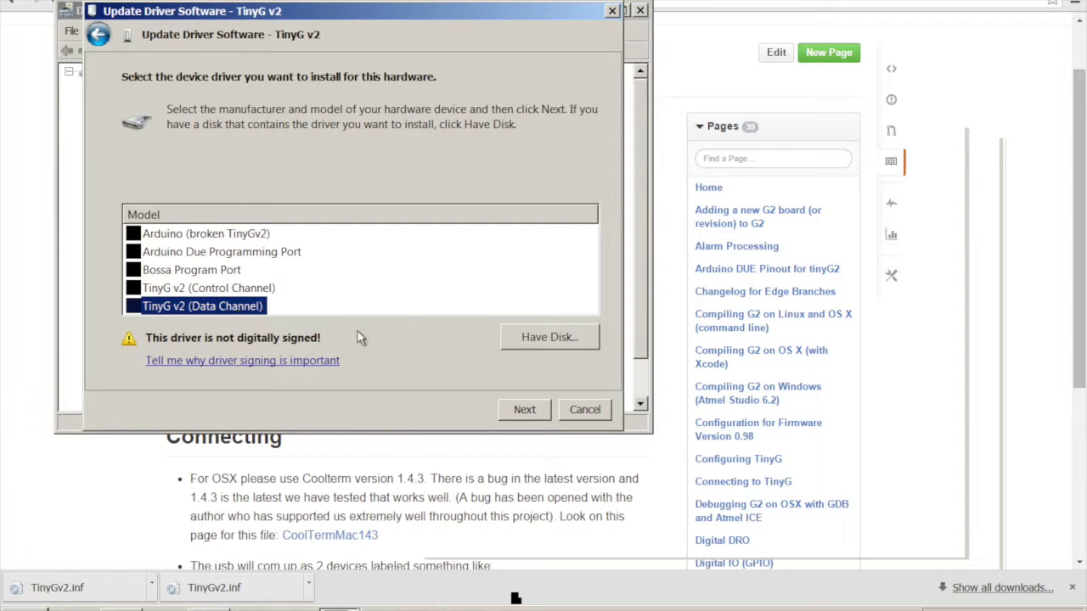
{"action": "left_click", "coordinate": [524, 409]}
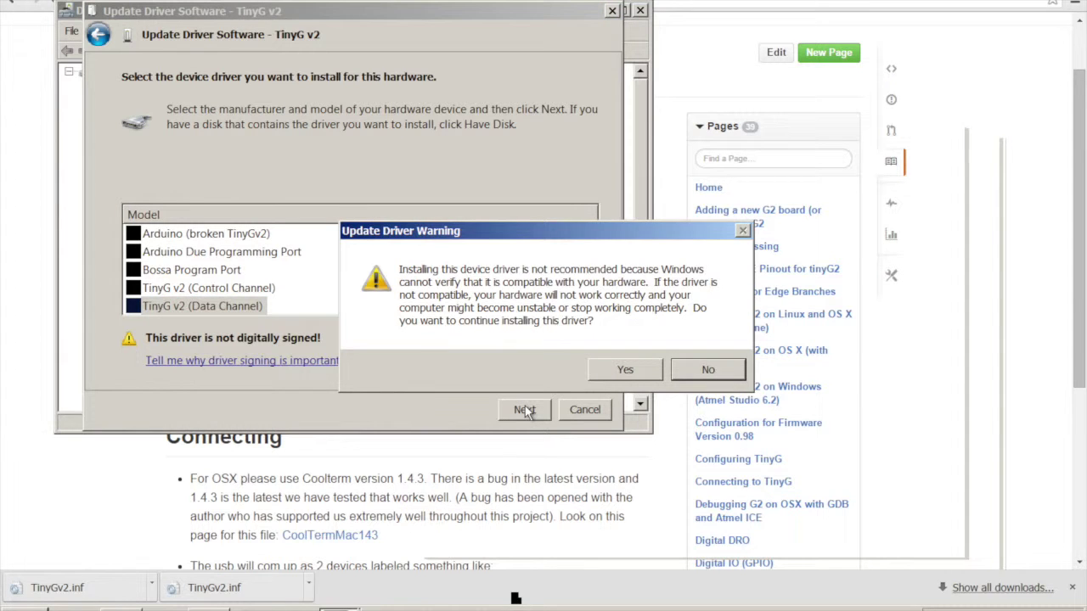
{"action": "left_click", "coordinate": [618, 374]}
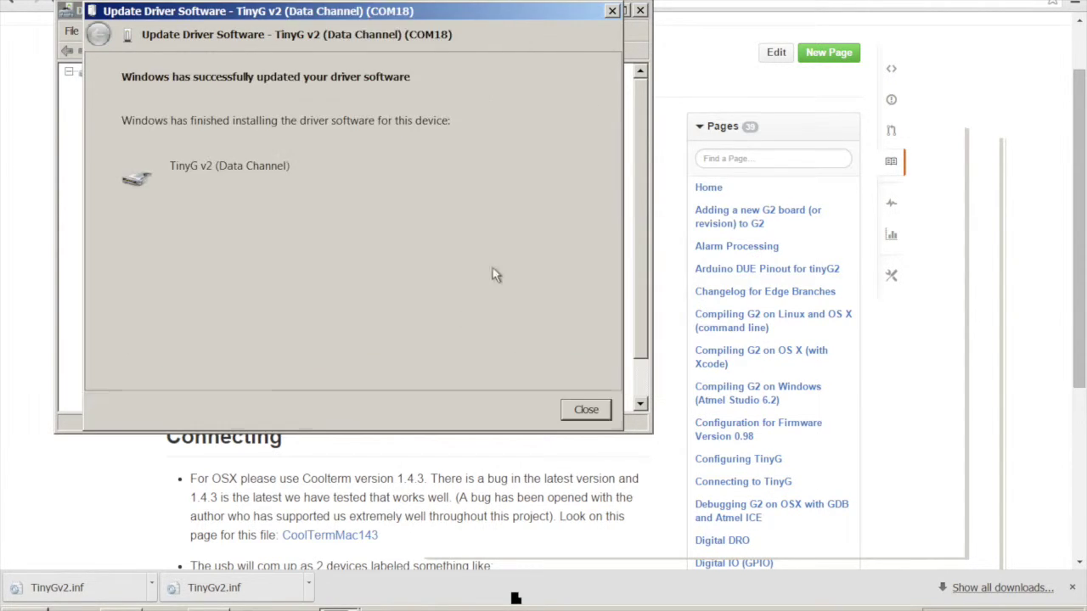
{"action": "left_click", "coordinate": [587, 410]}
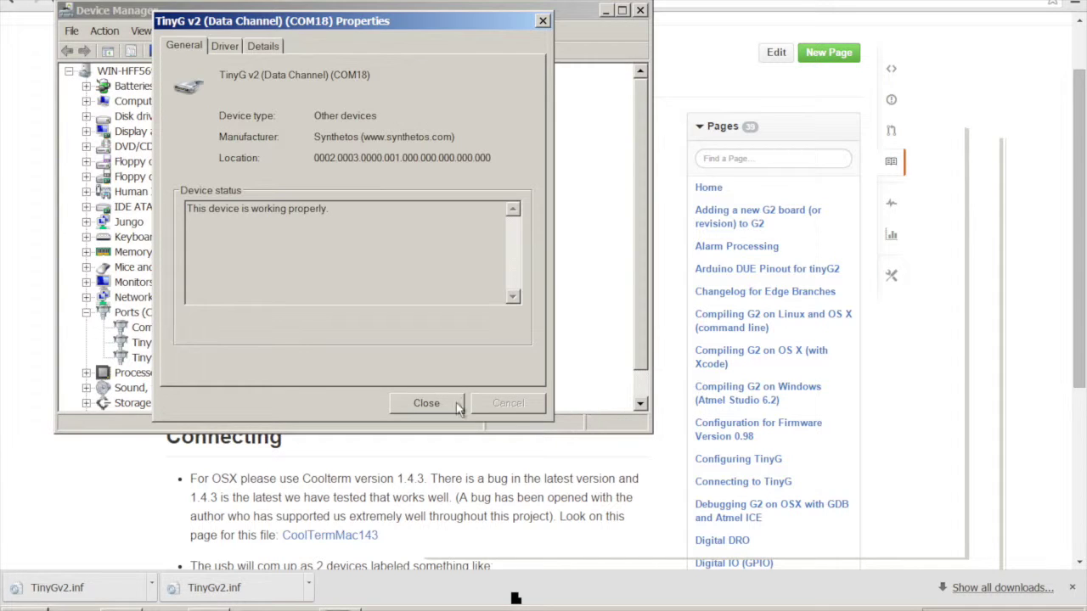
{"action": "left_click", "coordinate": [426, 404]}
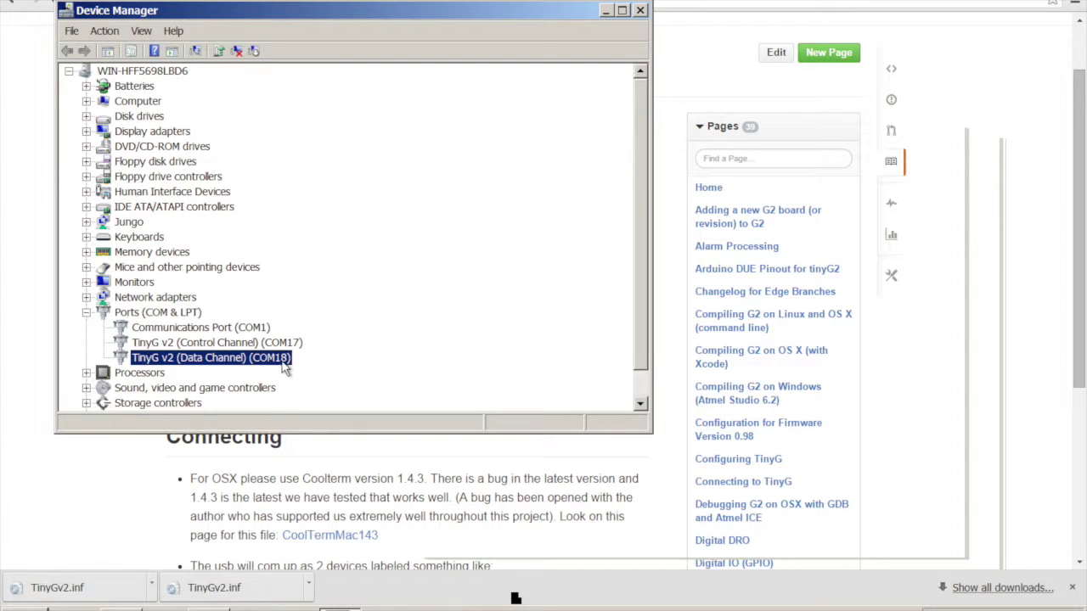
{"action": "left_click", "coordinate": [640, 11]}
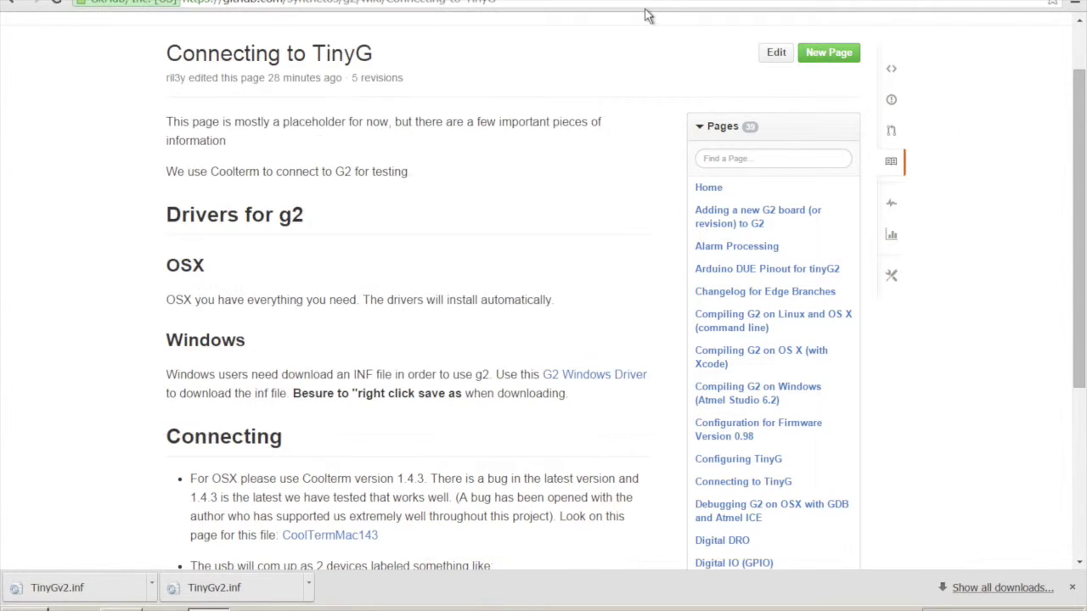
Launch CoolTerm.exe from the CoolTermWin folder on the desktop and move its window fully into view.
{"action": "key", "text": "super+d"}
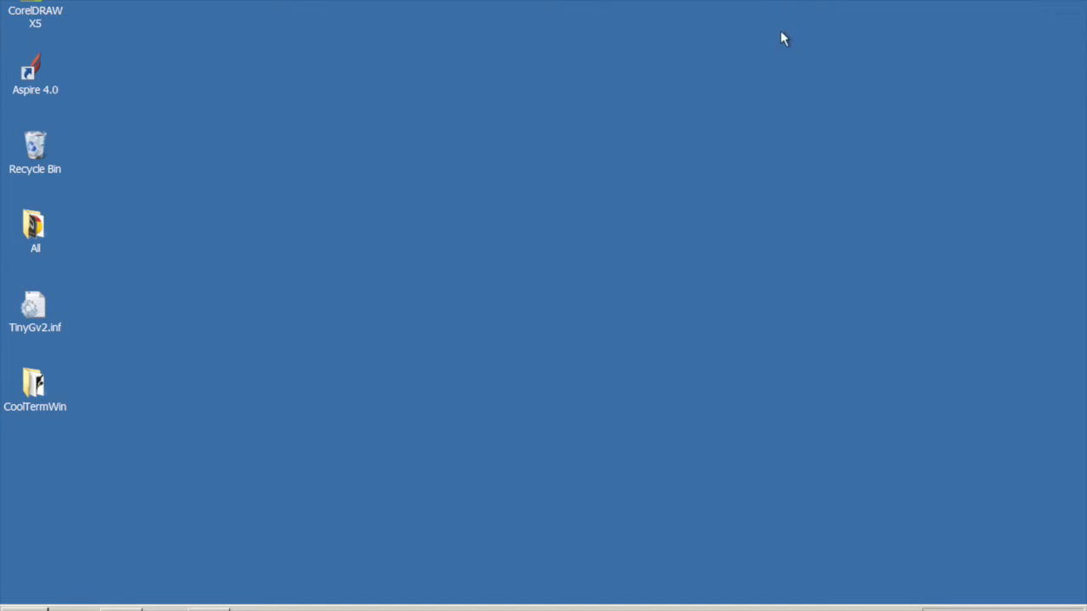
{"action": "double_click", "coordinate": [44, 387]}
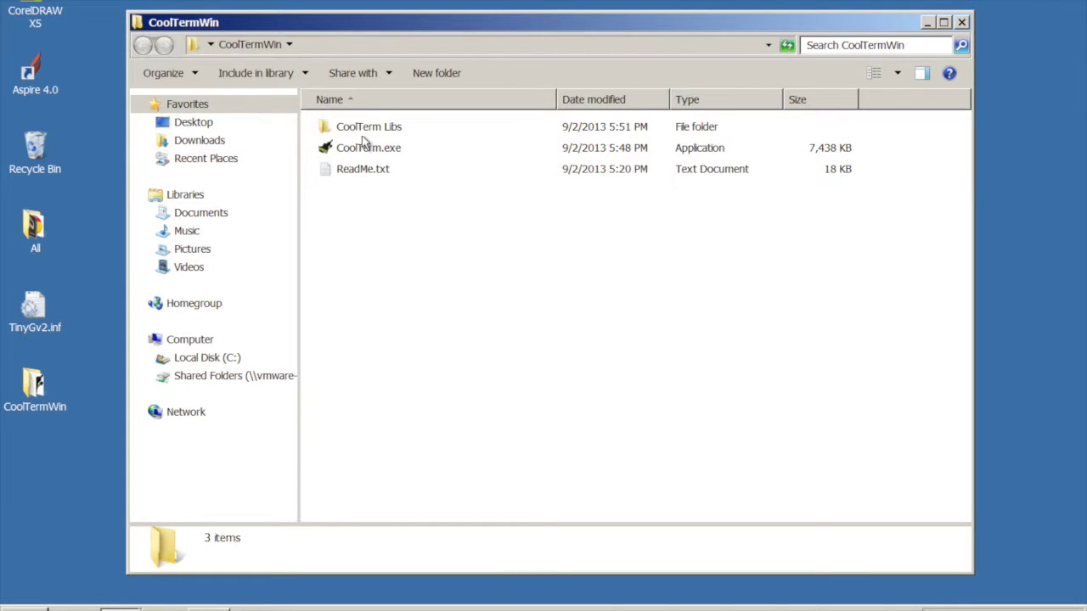
{"action": "double_click", "coordinate": [393, 149]}
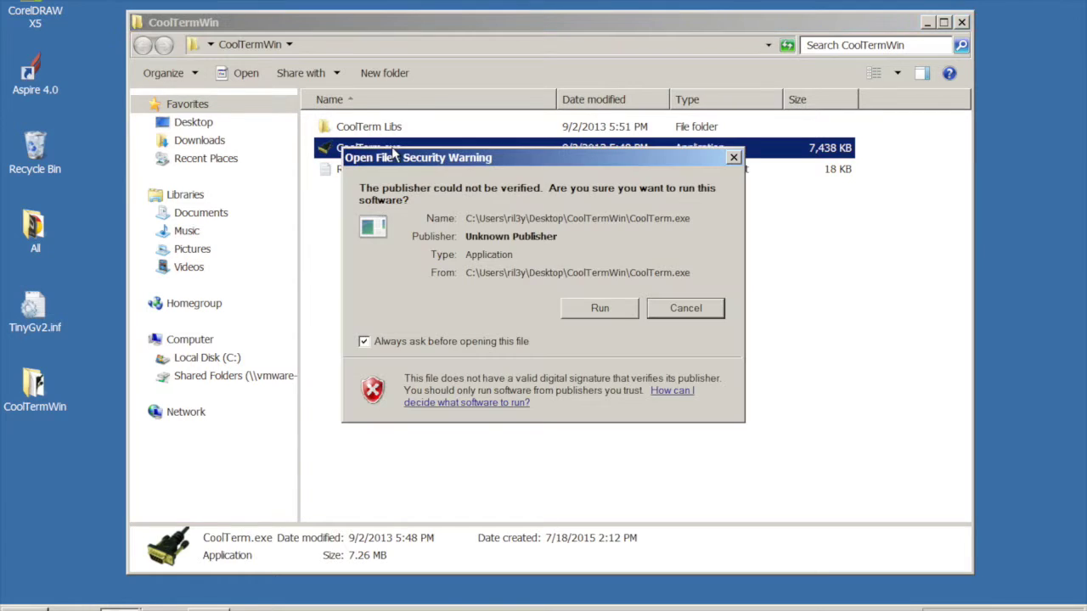
{"action": "left_click", "coordinate": [598, 306]}
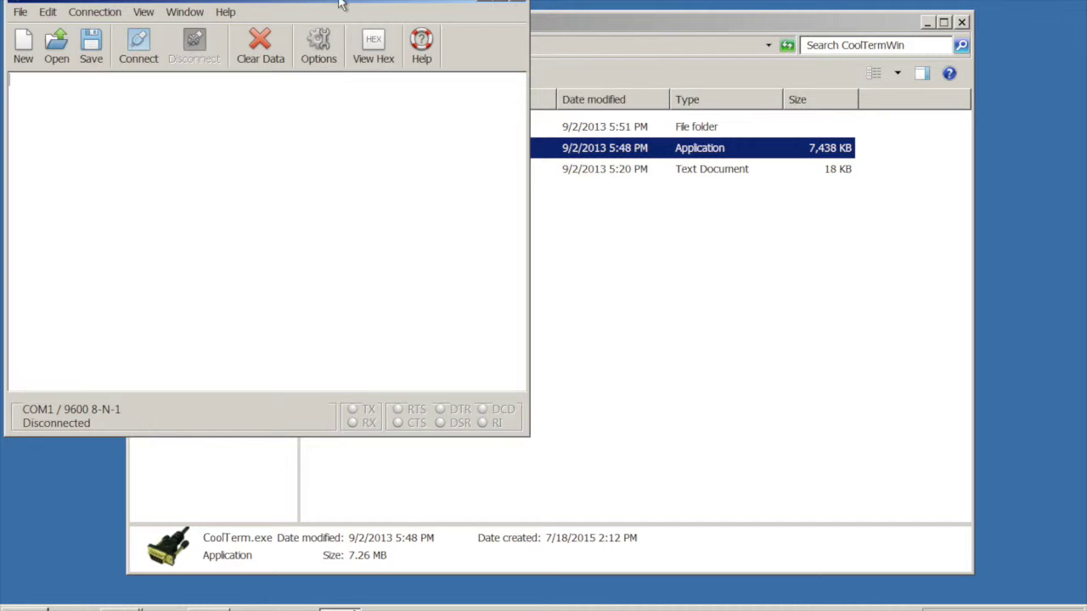
{"action": "left_click_drag", "start_coordinate": [349, 3], "coordinate": [564, 82]}
Configure the serial connection to port COM17 at 115200 baud with CTS flow control.
{"action": "left_click", "coordinate": [532, 126]}
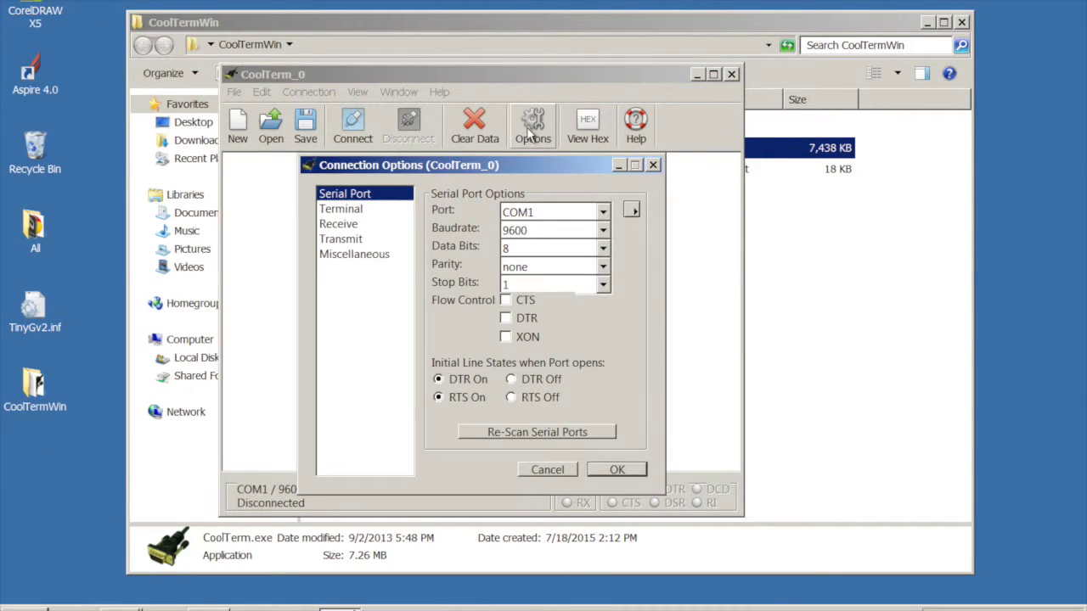
{"action": "left_click", "coordinate": [602, 212]}
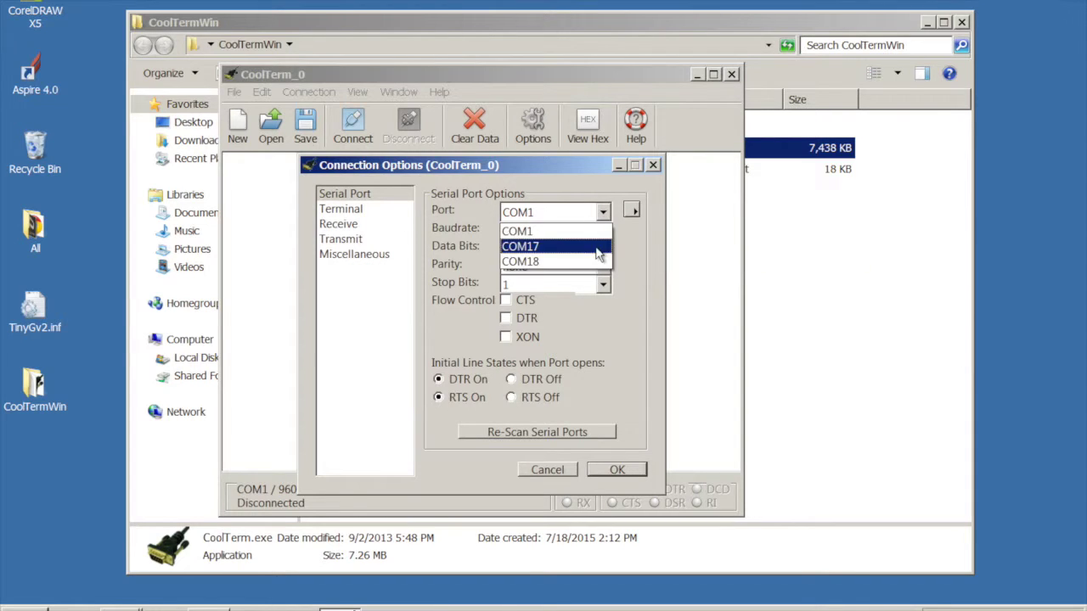
{"action": "left_click", "coordinate": [581, 246]}
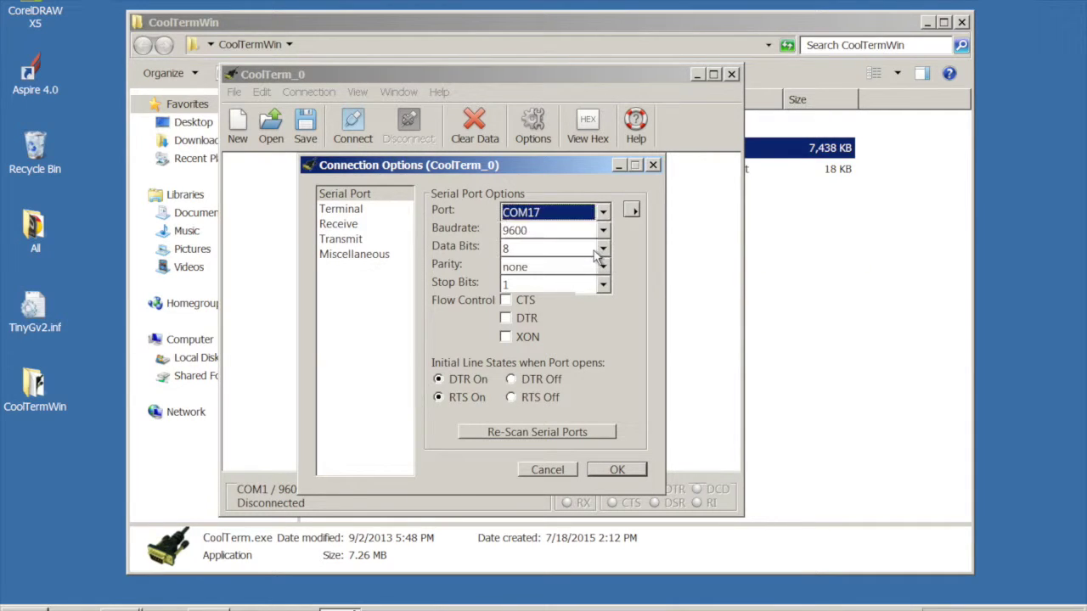
{"action": "left_click", "coordinate": [603, 230]}
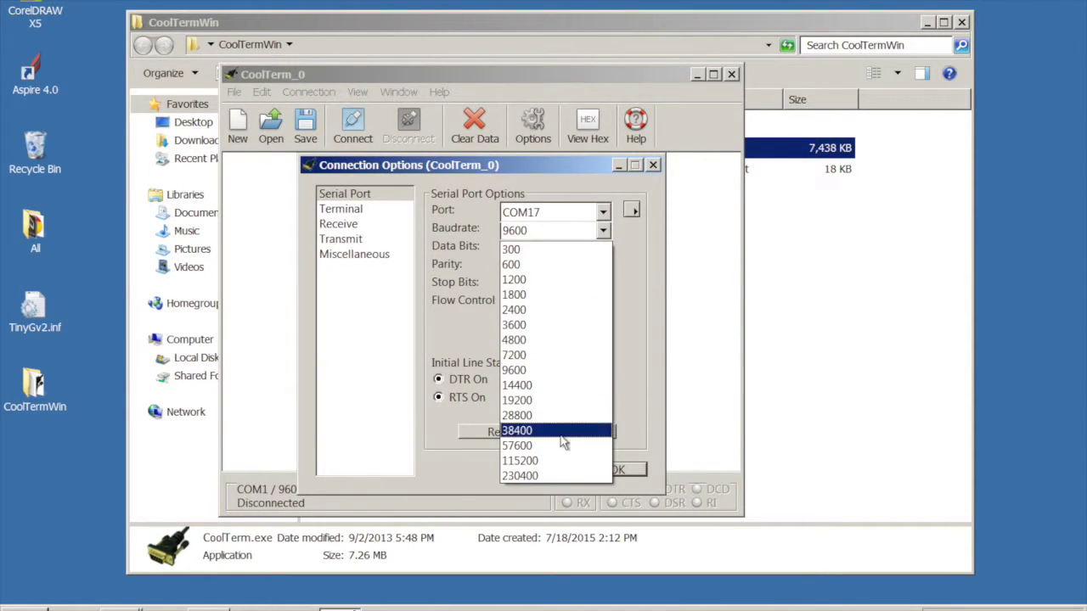
{"action": "left_click", "coordinate": [545, 465]}
{"action": "left_click", "coordinate": [523, 302]}
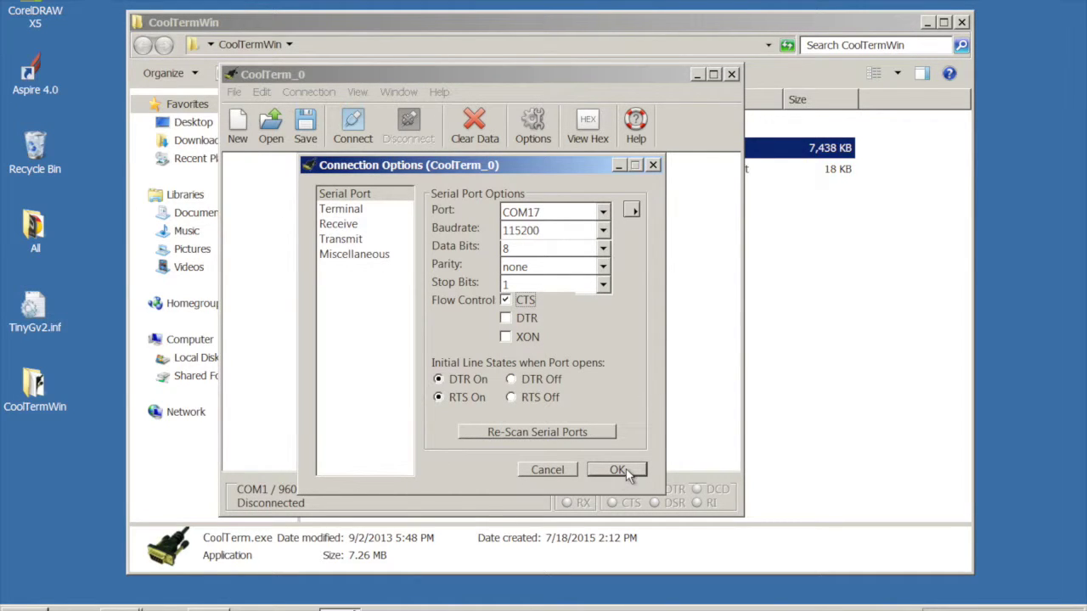
Set the terminal mode to Line Mode and apply the connection options.
{"action": "left_click", "coordinate": [360, 212]}
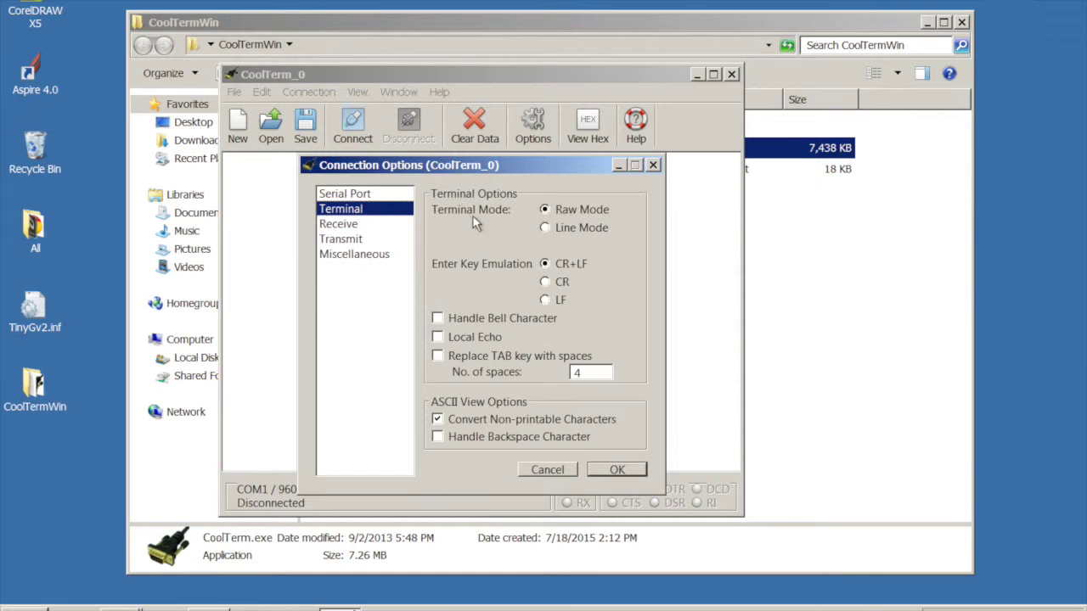
{"action": "left_click", "coordinate": [545, 228]}
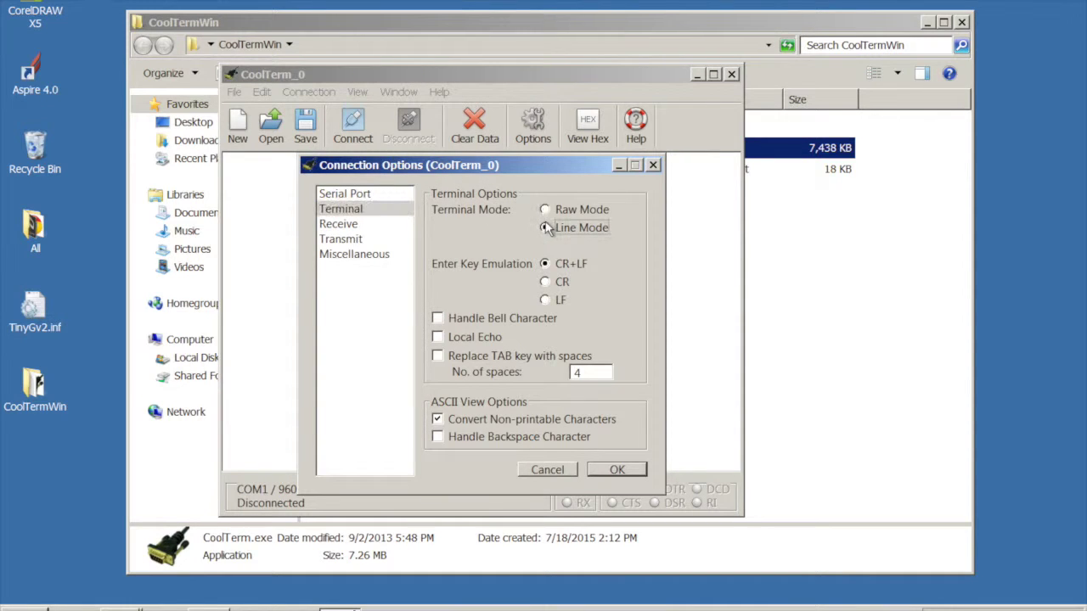
{"action": "left_click", "coordinate": [363, 195]}
{"action": "left_click", "coordinate": [618, 468]}
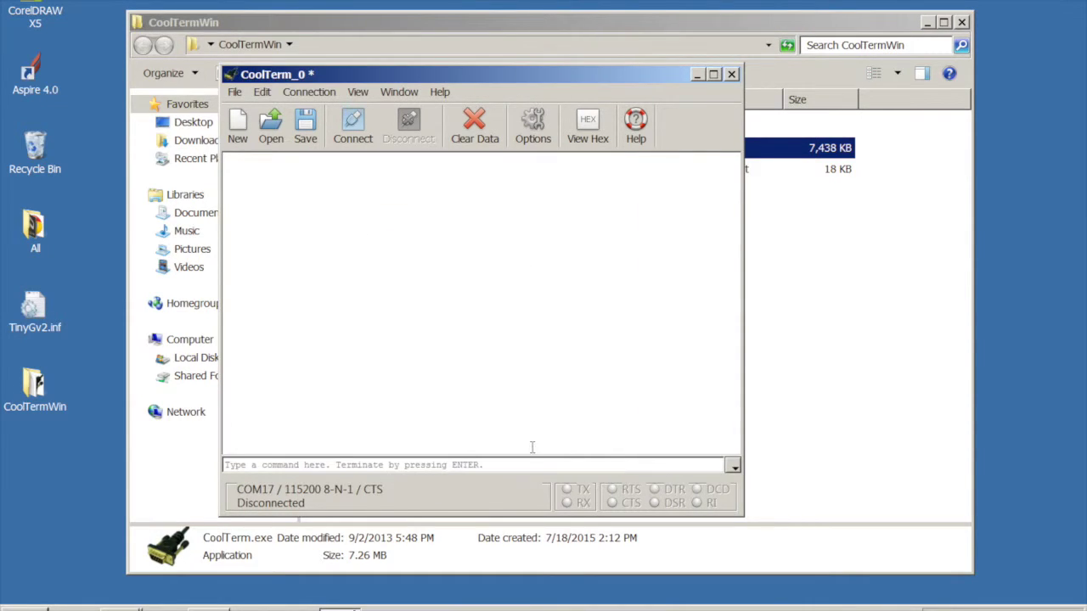
Connect to the TinyG board and send the X-axis move commands g0x10 and g0x0.
{"action": "left_click", "coordinate": [528, 463]}
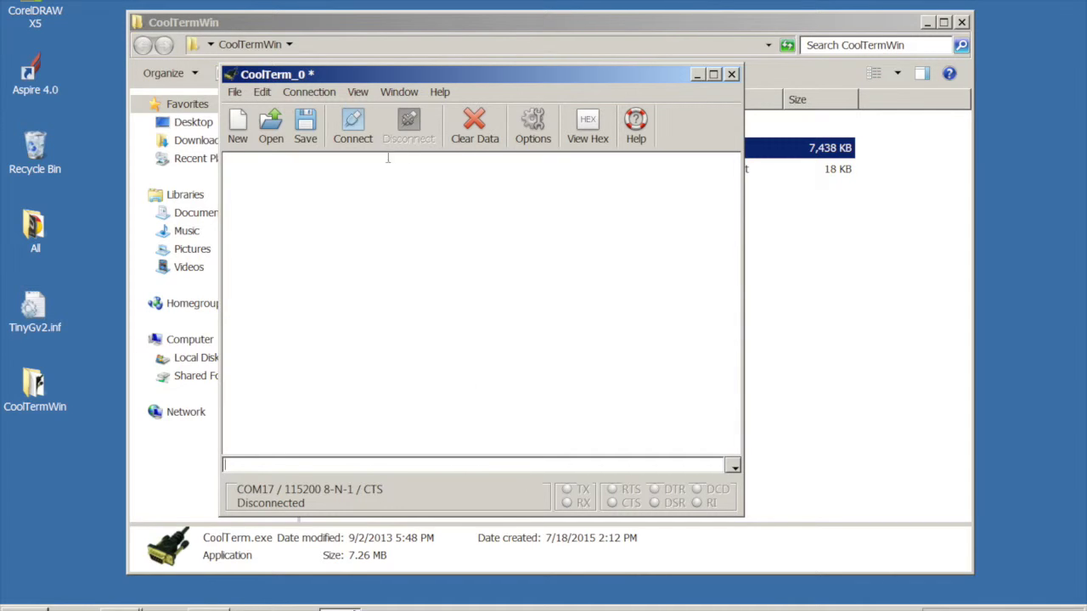
{"action": "left_click", "coordinate": [360, 127]}
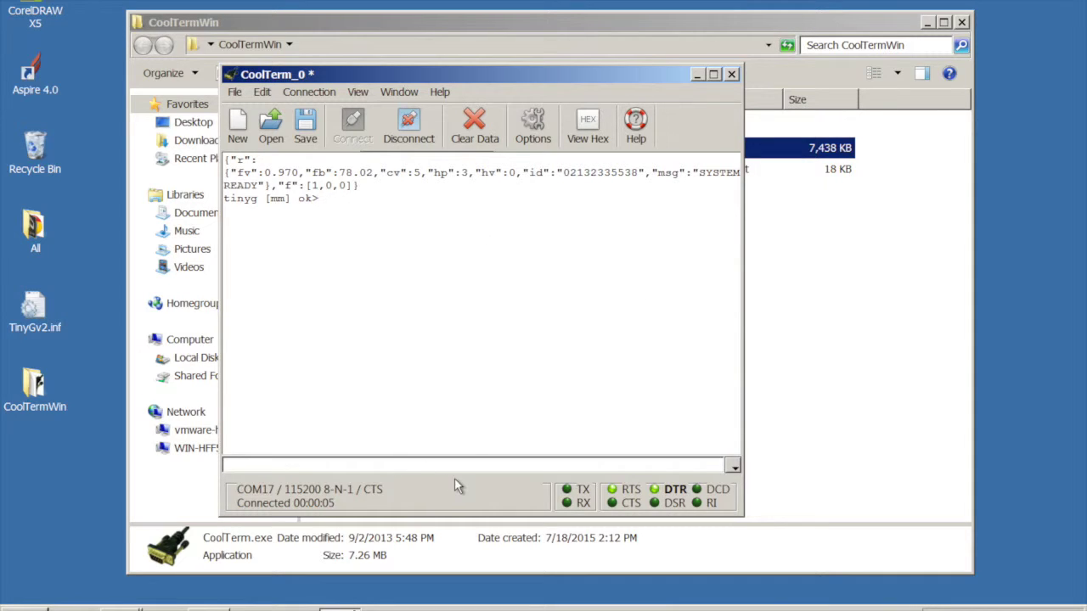
{"action": "type", "text": "g0x10"}
{"action": "key", "text": "Return"}
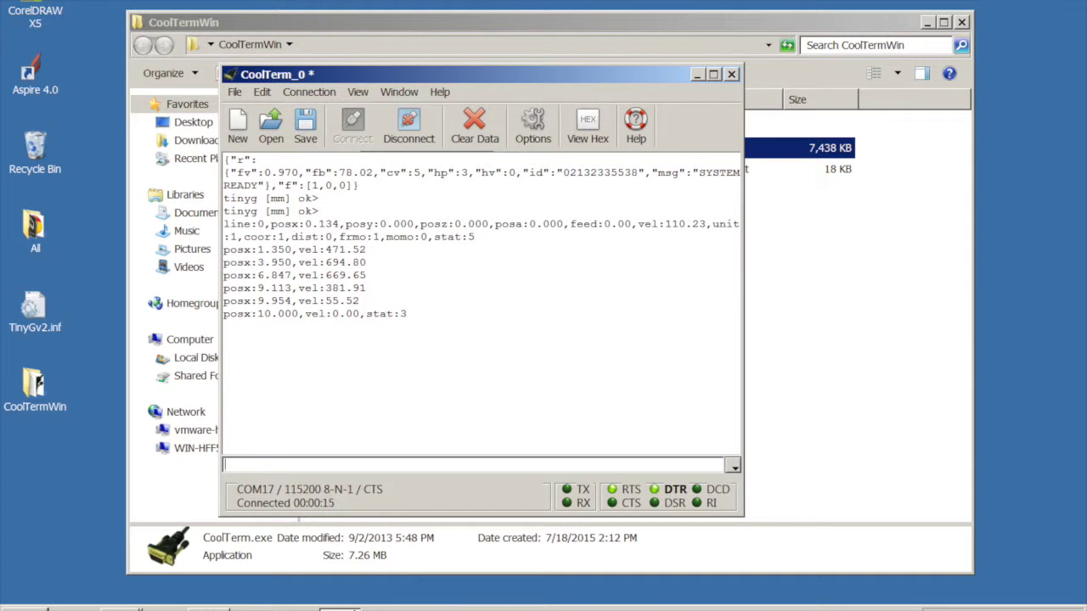
{"action": "type", "text": "g0x0"}
{"action": "key", "text": "Return"}
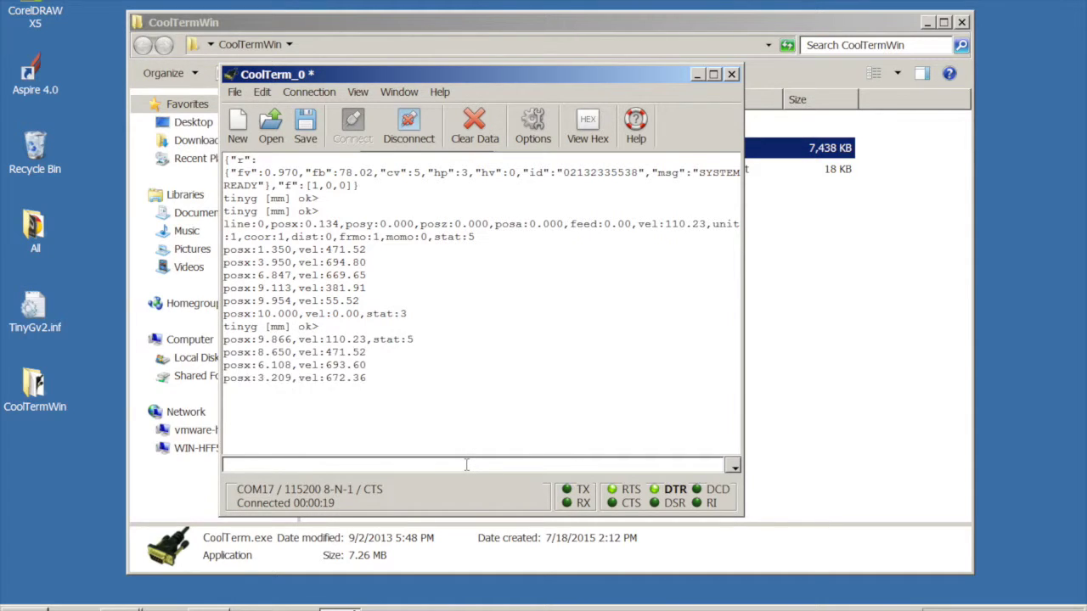
Clear the received data and query the firmware build with $fb, ending the session by disconnecting from the board.
{"action": "left_click", "coordinate": [476, 129]}
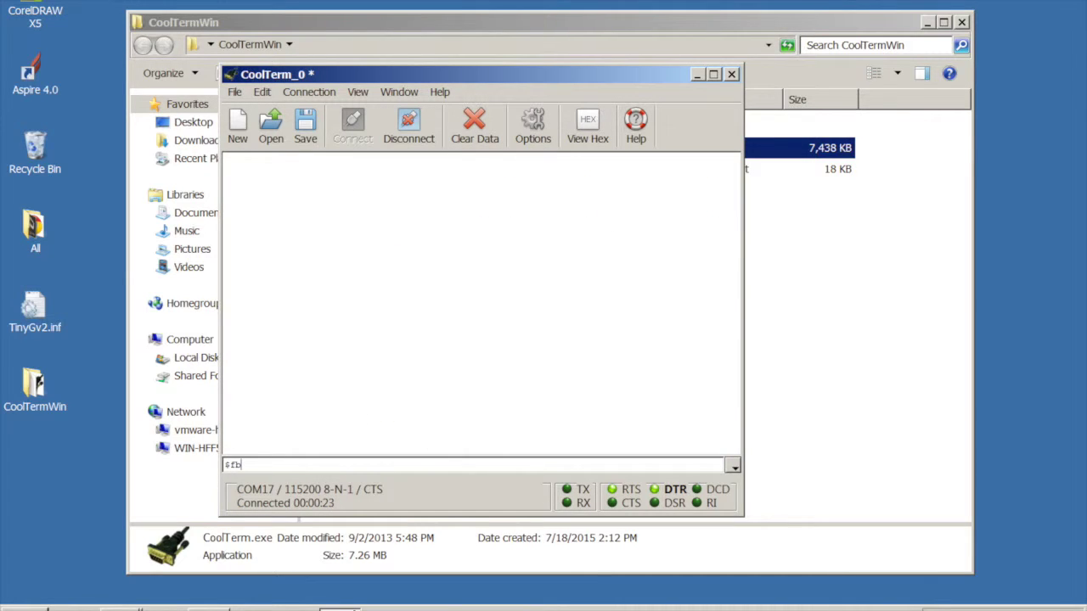
{"action": "key", "text": "Return"}
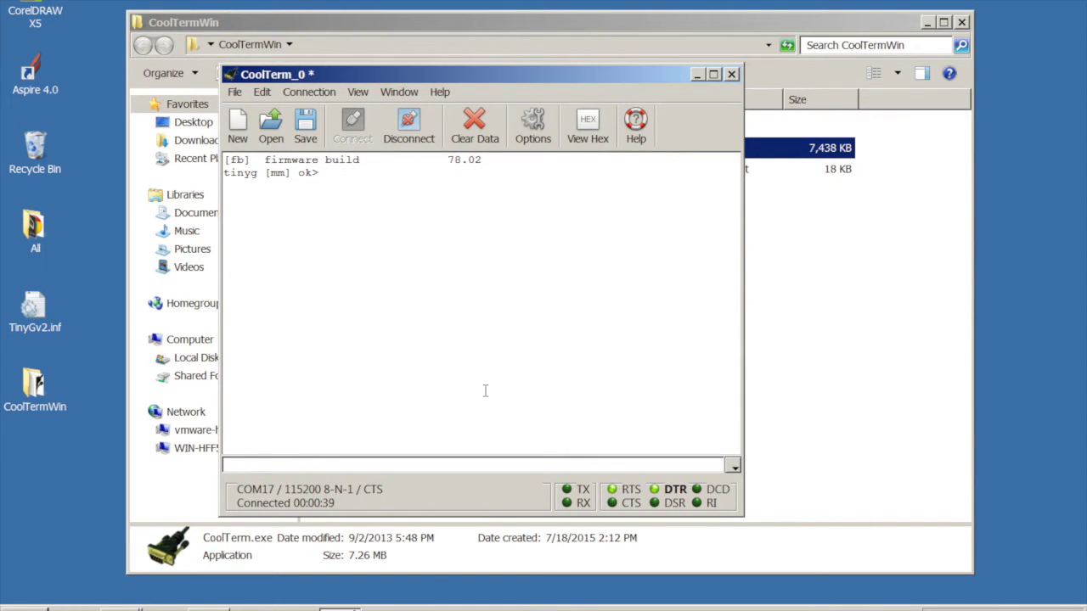
{"action": "left_click", "coordinate": [426, 136]}
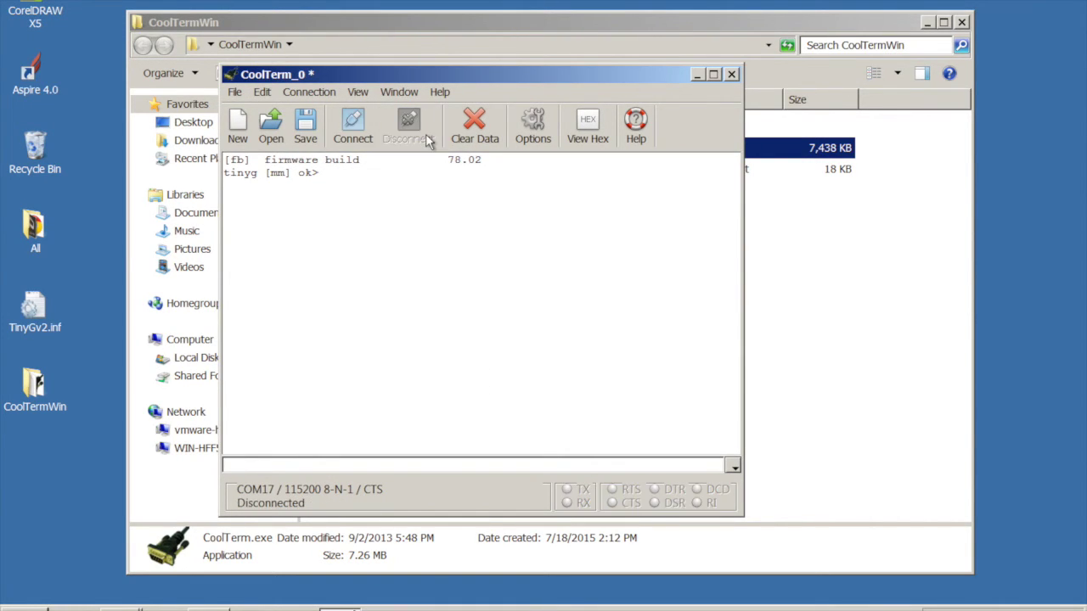